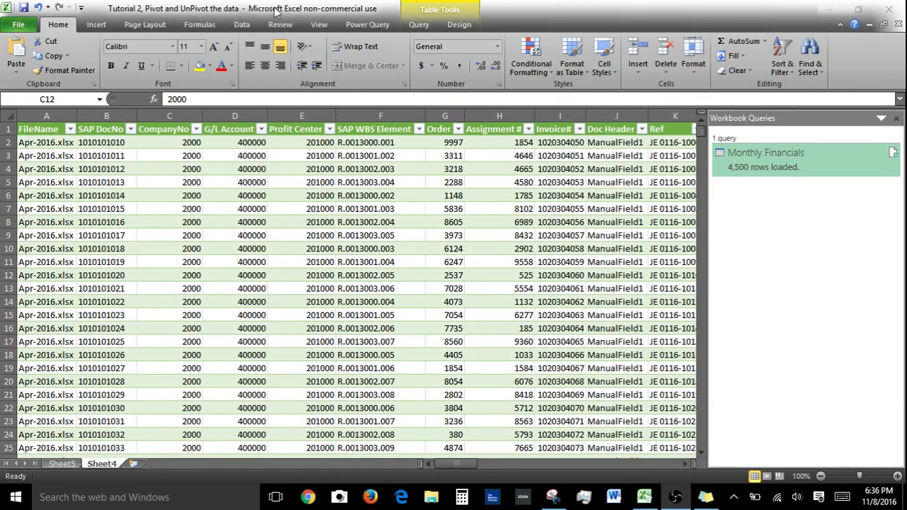
Open the Monthly Financials query for editing and review its Removed Columns and Renamed Columns steps.
left_click(371, 25)
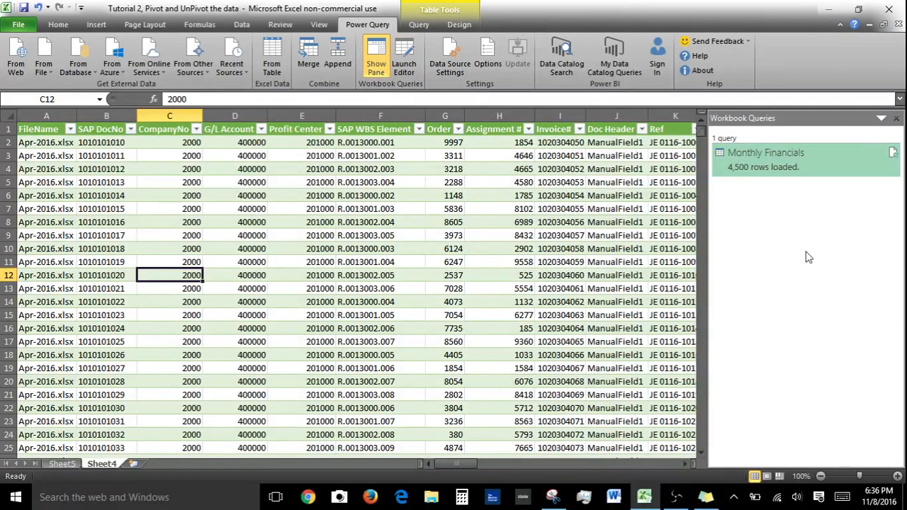
double_click(792, 177)
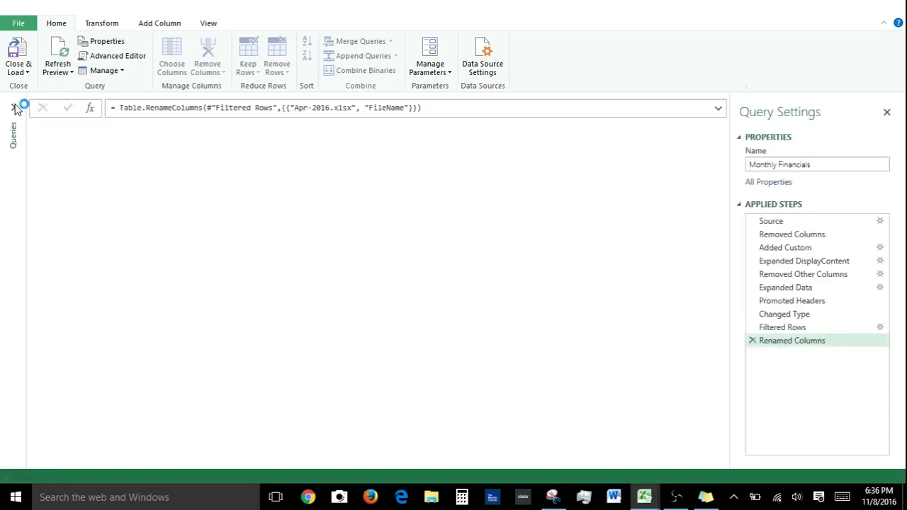
left_click(14, 108)
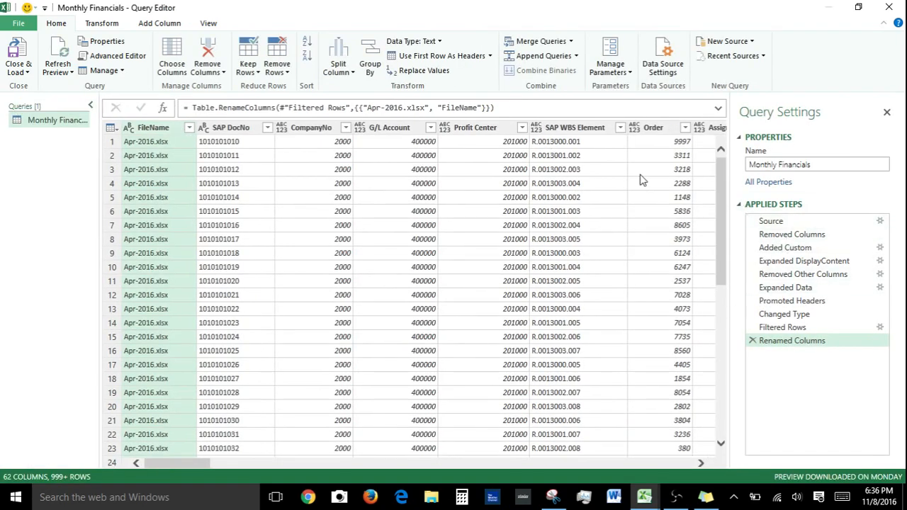
left_click_drag(771, 234, 780, 266)
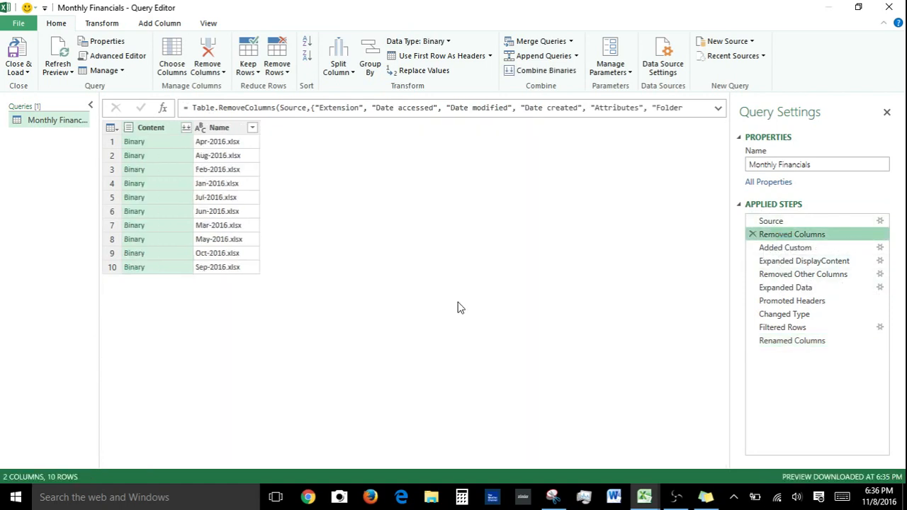
left_click(800, 347)
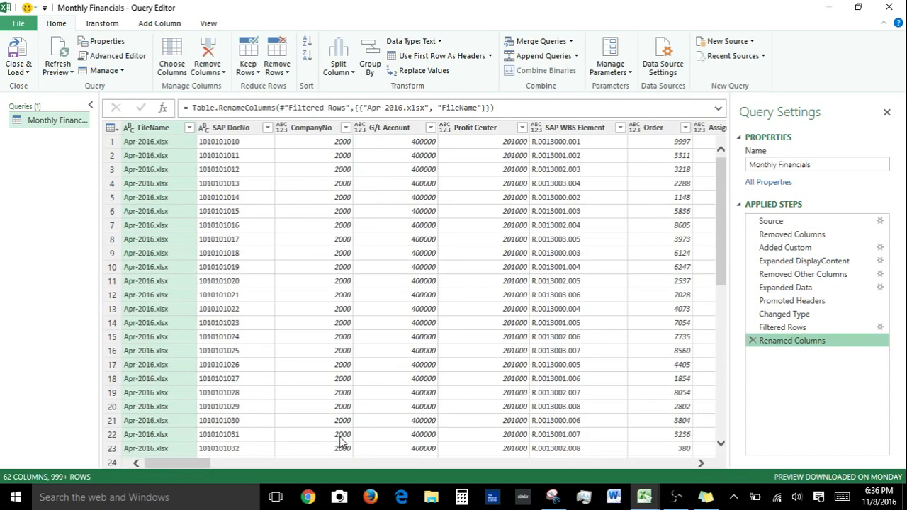
Select the three adjacent columns Total Cost, Total Rev and Total GP in the query preview.
left_click_drag(188, 463, 670, 463)
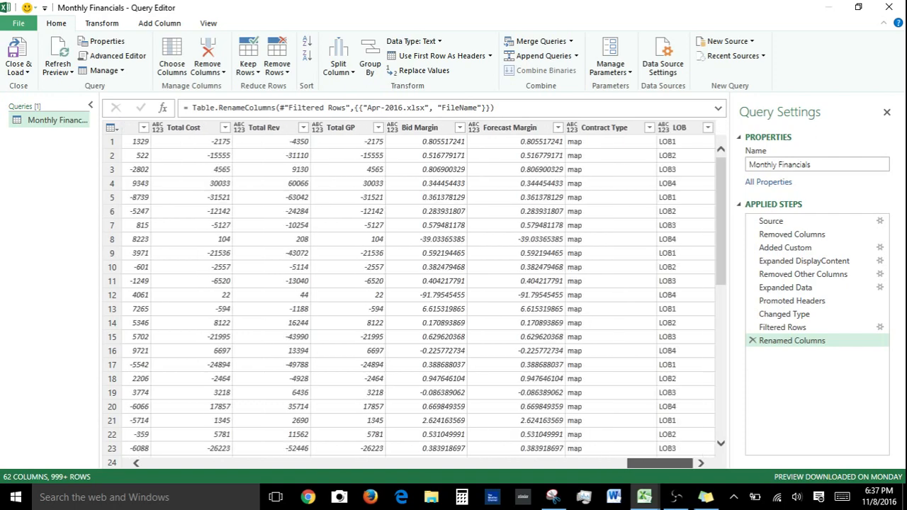
left_click_drag(682, 507, 655, 504)
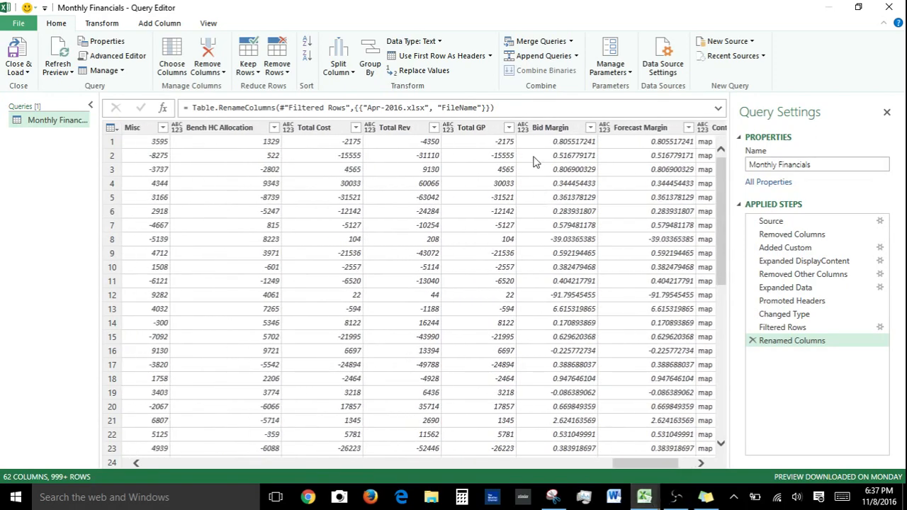
left_click(471, 129)
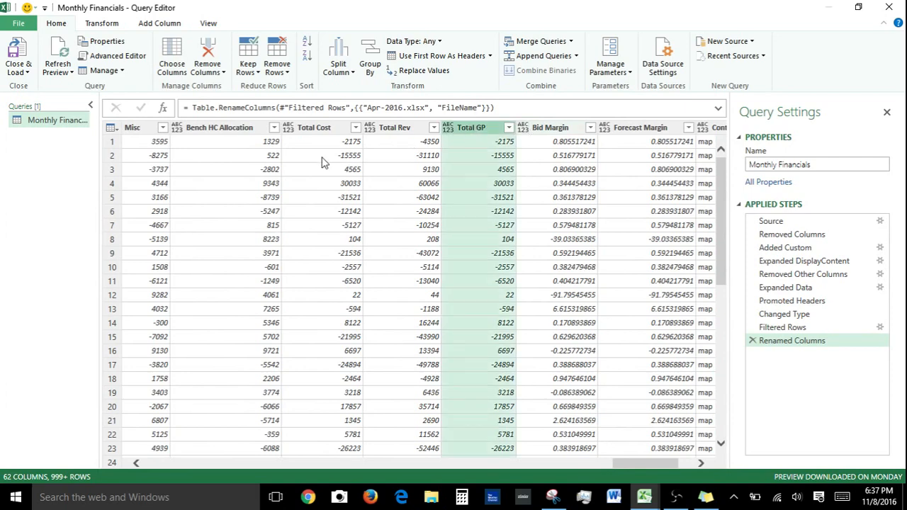
left_click(319, 129, "shift")
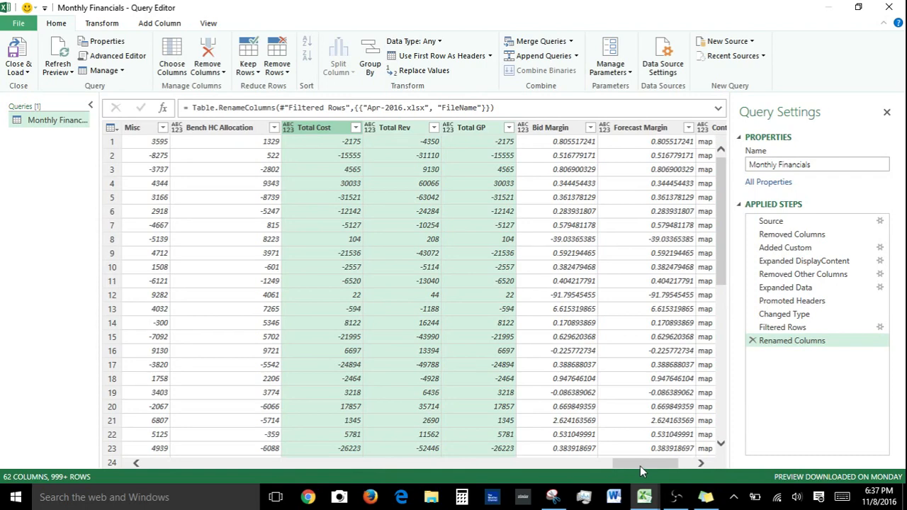
Add HC cost, TPL cost, Travel, SKU Cost, Training Cost, LOB move, Misc and Bench HC Allocation to the column selection.
left_click_drag(640, 465, 566, 473)
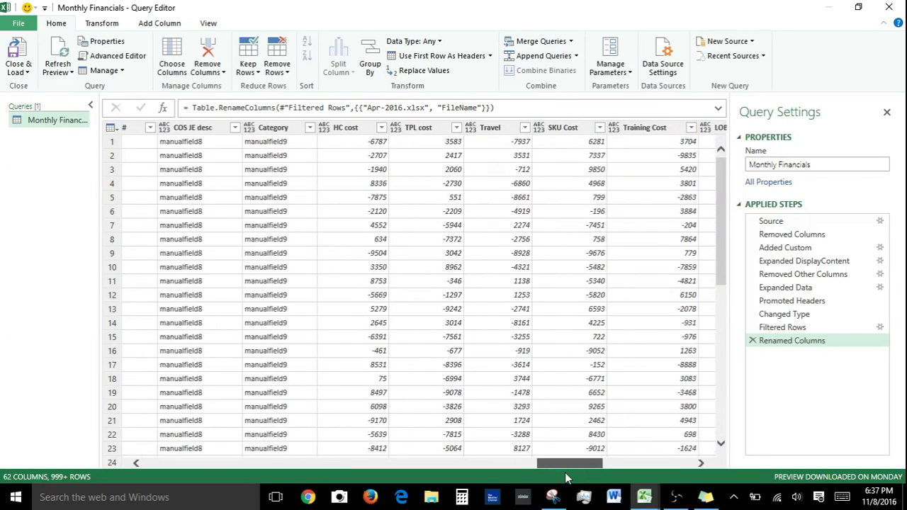
left_click(339, 128)
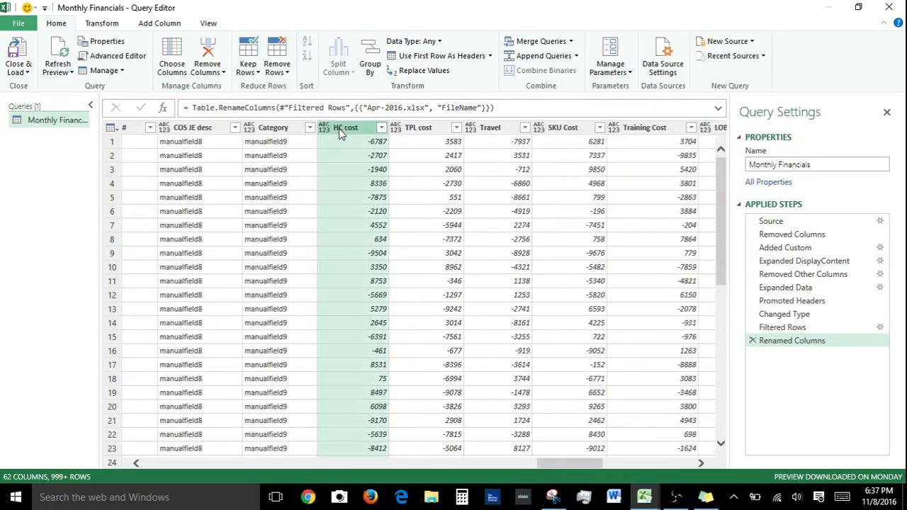
left_click(407, 131, "ctrl")
left_click(495, 131, "ctrl")
left_click(561, 132, "ctrl")
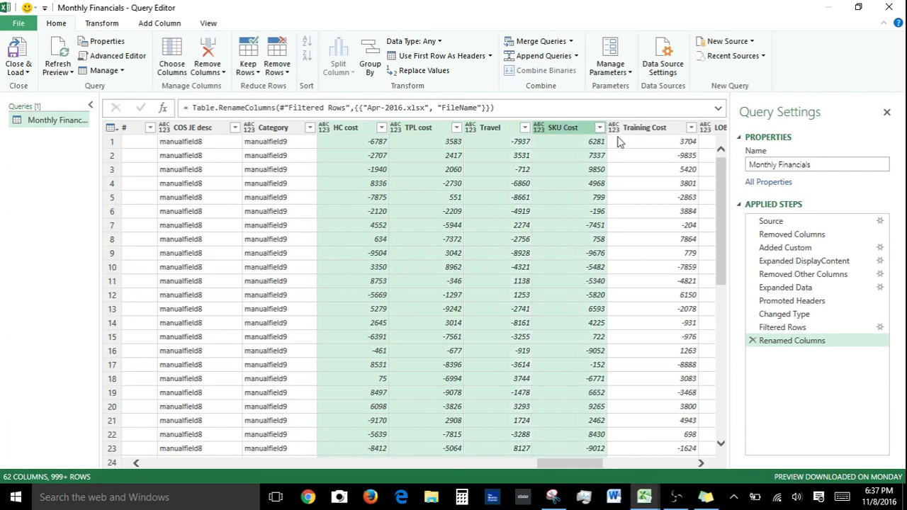
left_click(626, 134, "ctrl")
left_click_drag(599, 465, 628, 469)
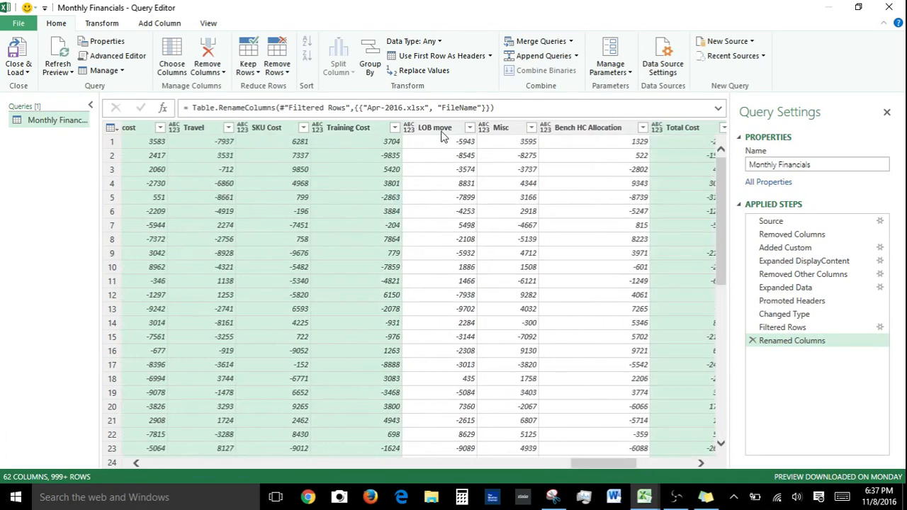
left_click(441, 132, "ctrl")
left_click(506, 130, "ctrl")
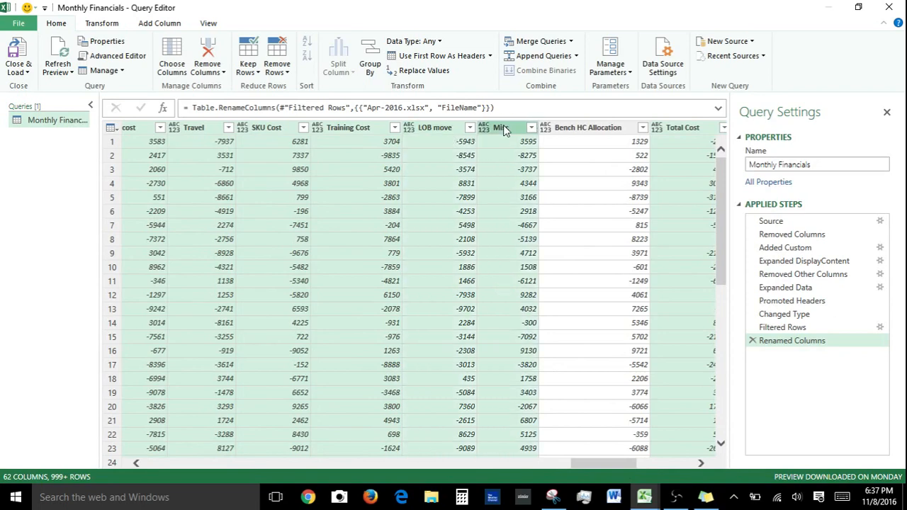
left_click(592, 132, "ctrl")
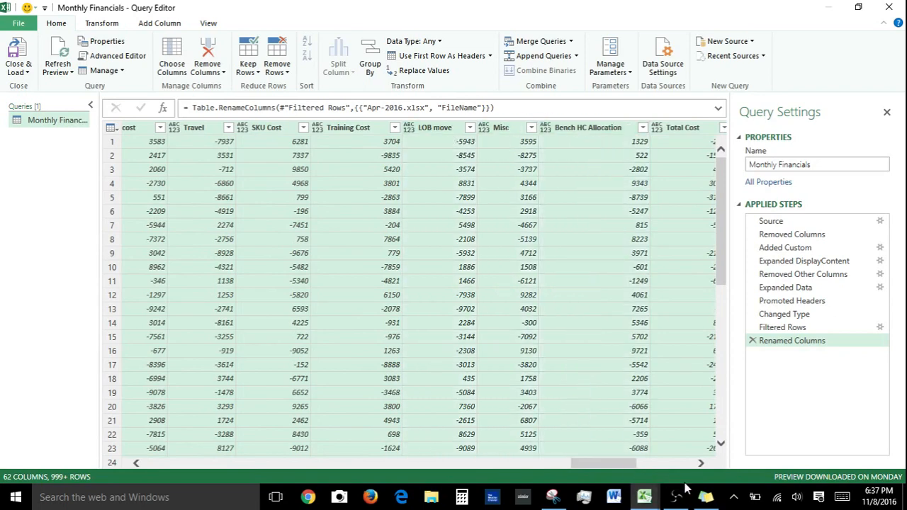
left_click_drag(617, 462, 674, 480)
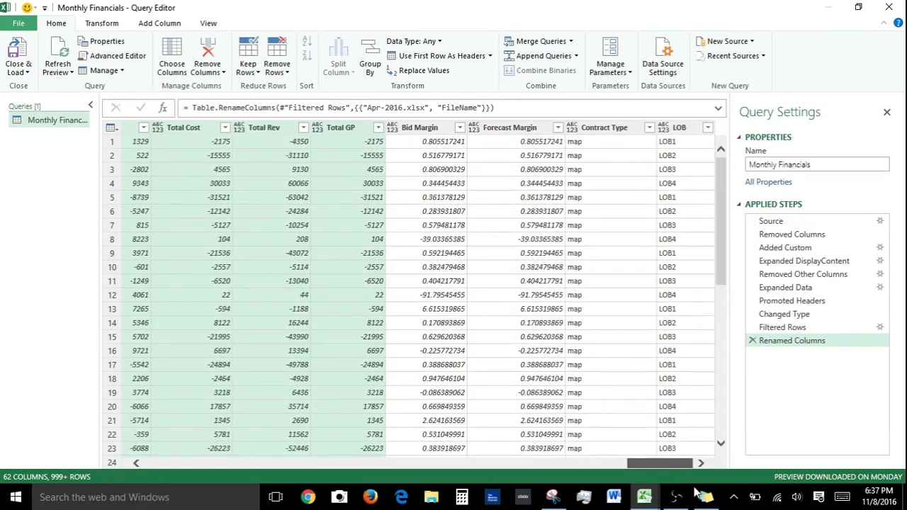
left_click_drag(670, 463, 591, 452)
mouse_move(645, 496)
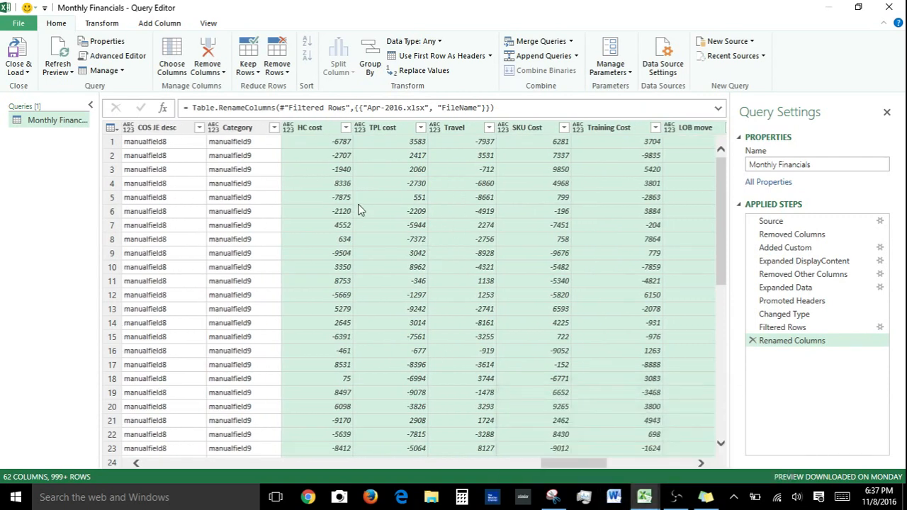
Unpivot the selected cost and total columns into attribute and value pairs.
left_click(102, 23)
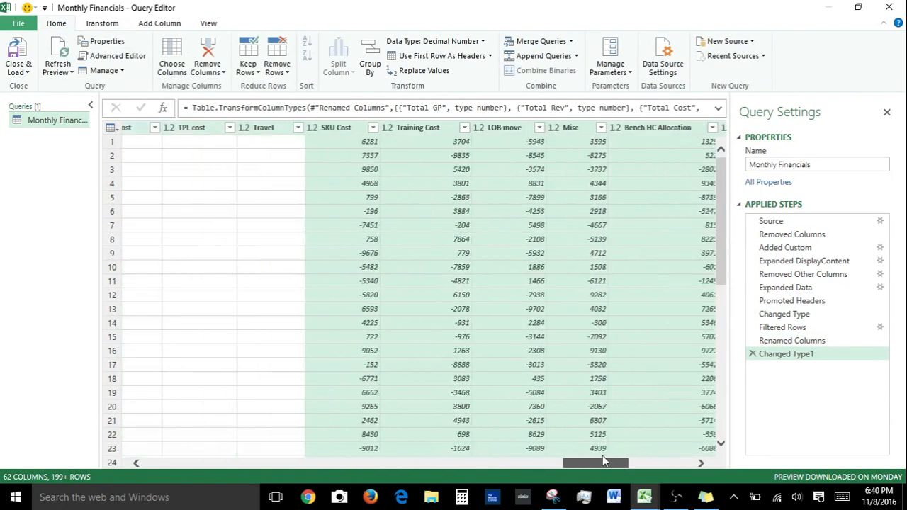
left_click_drag(603, 462, 586, 461)
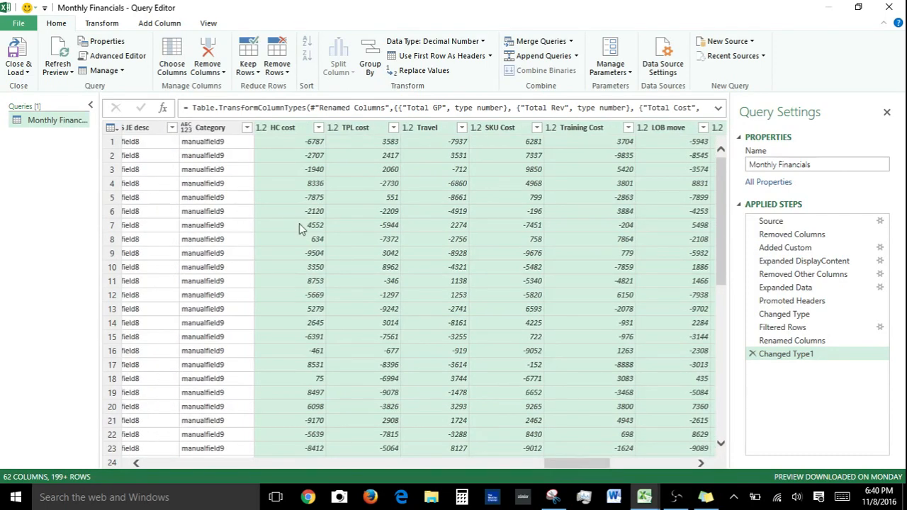
left_click(114, 23)
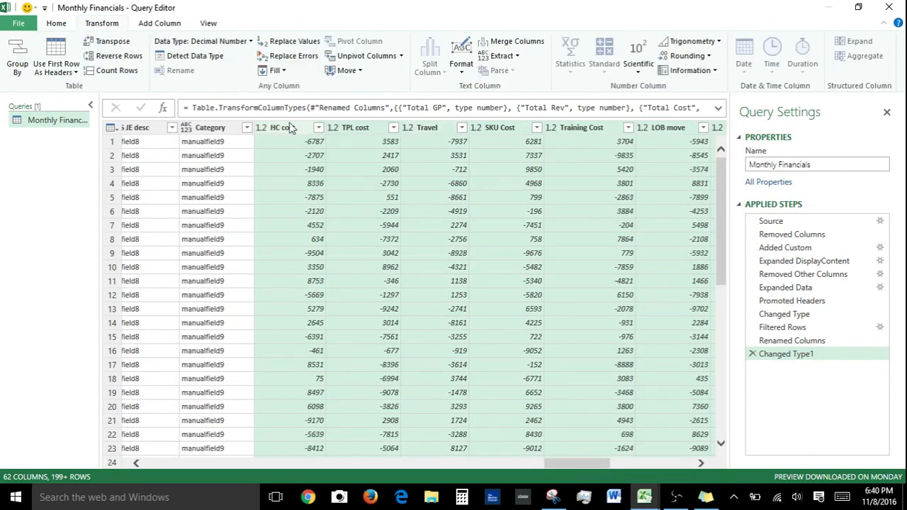
left_click(367, 57)
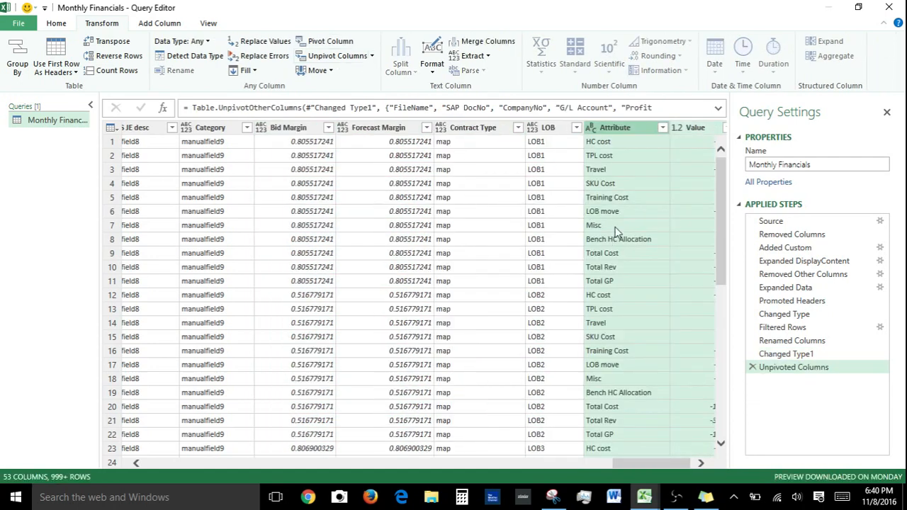
Examine the Attribute and Value cells of the first record, from HC cost down to Total GP.
left_click(588, 144)
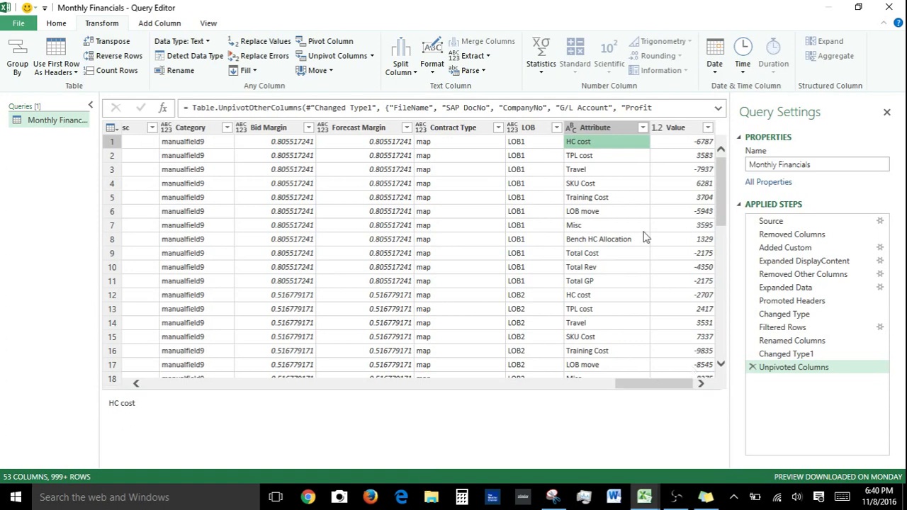
left_click(677, 142)
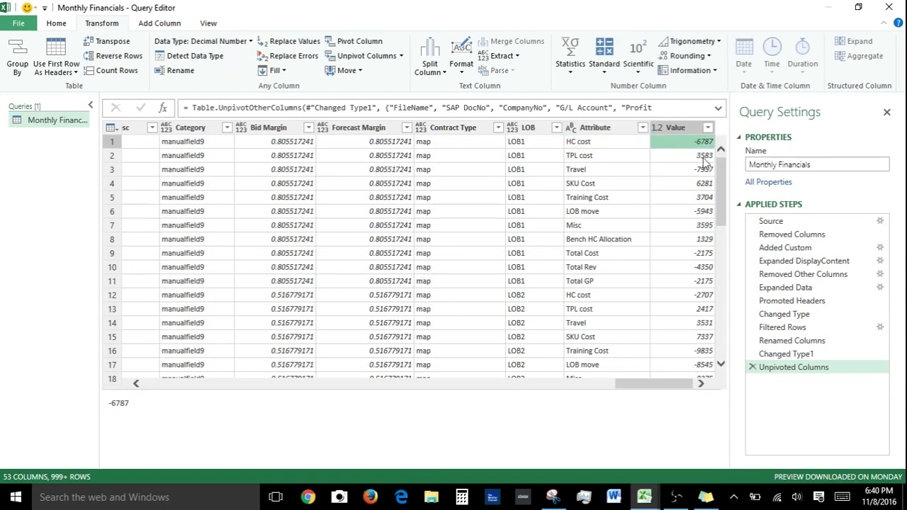
left_click(587, 159)
left_click(682, 155)
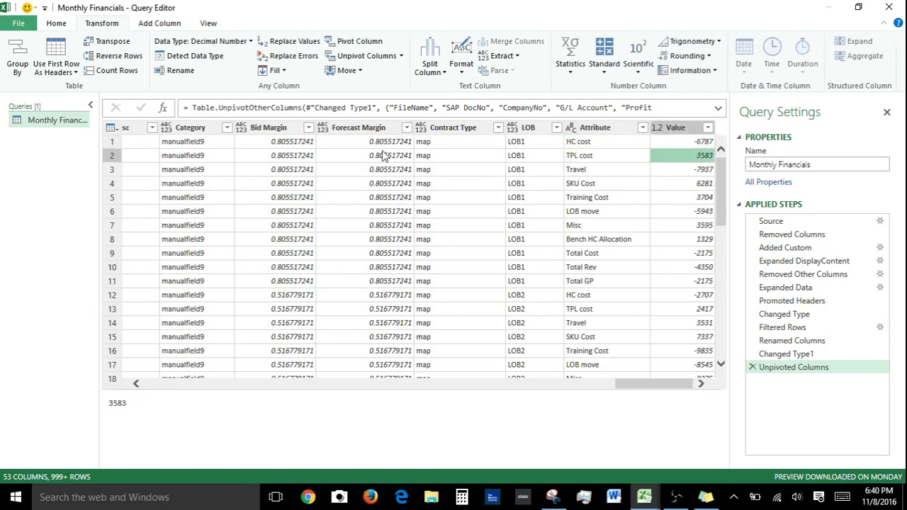
left_click(680, 173)
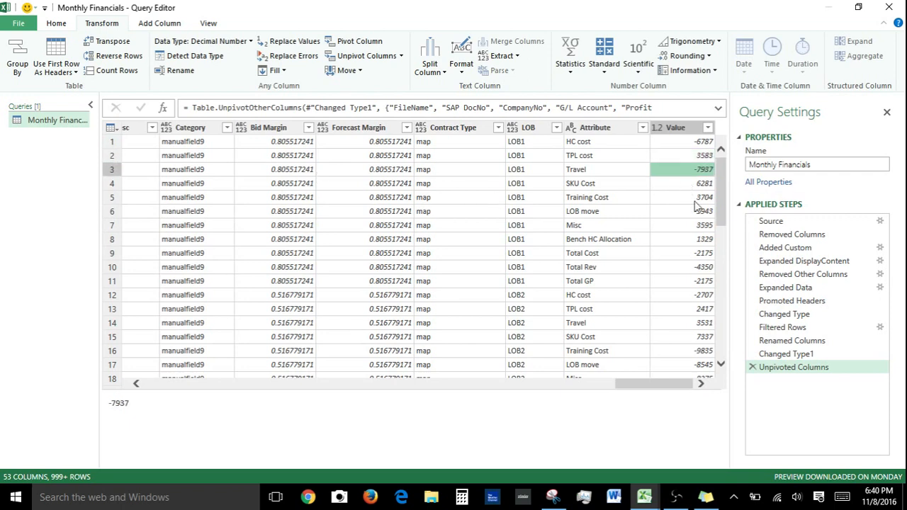
left_click(697, 214)
left_click(704, 242)
left_click(705, 254)
left_click(708, 285)
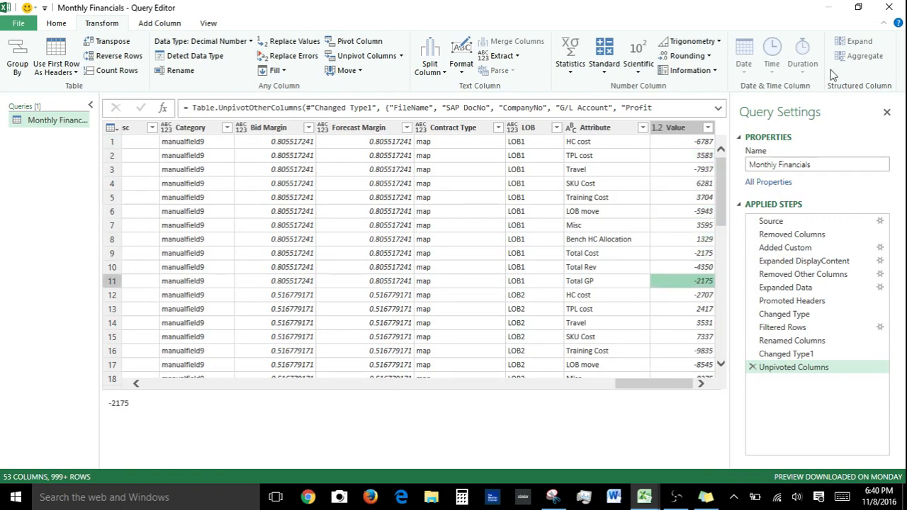
Close the Query Editor keeping the changes, and check the Attribute and Value columns in the reloaded table.
left_click(888, 8)
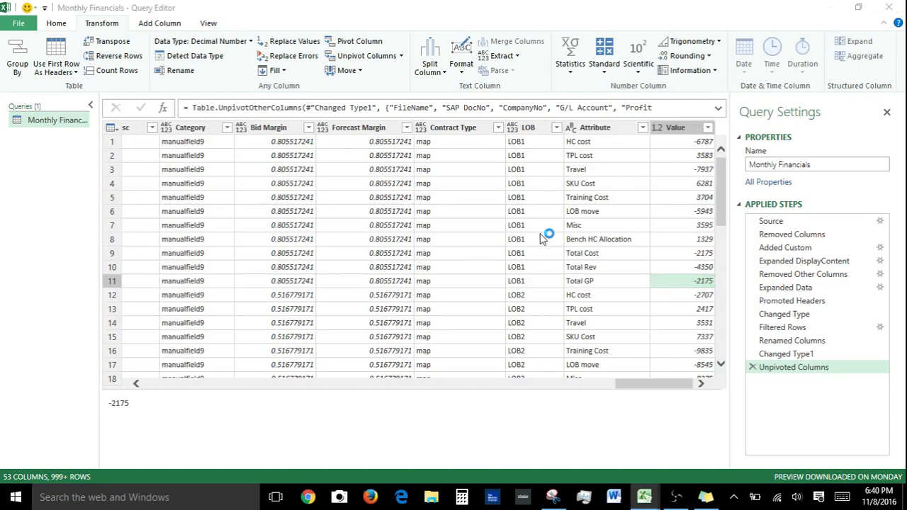
left_click(473, 272)
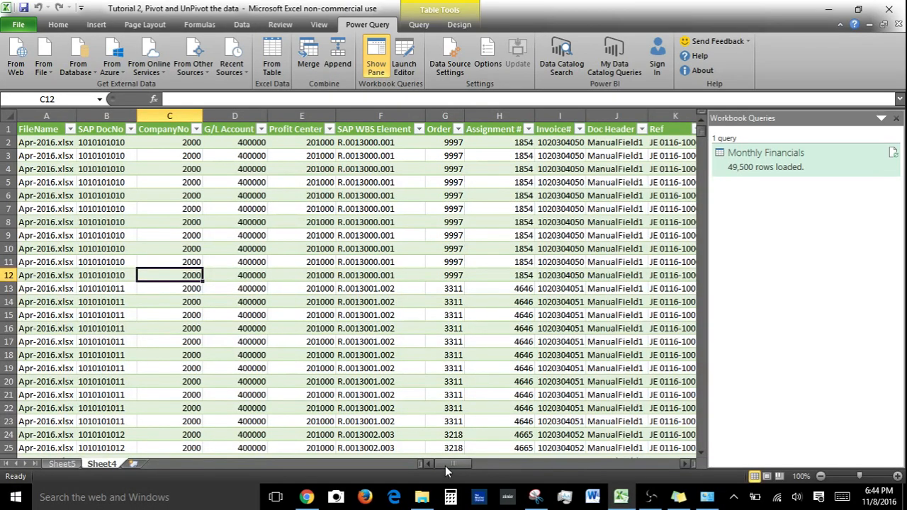
left_click_drag(446, 465, 642, 504)
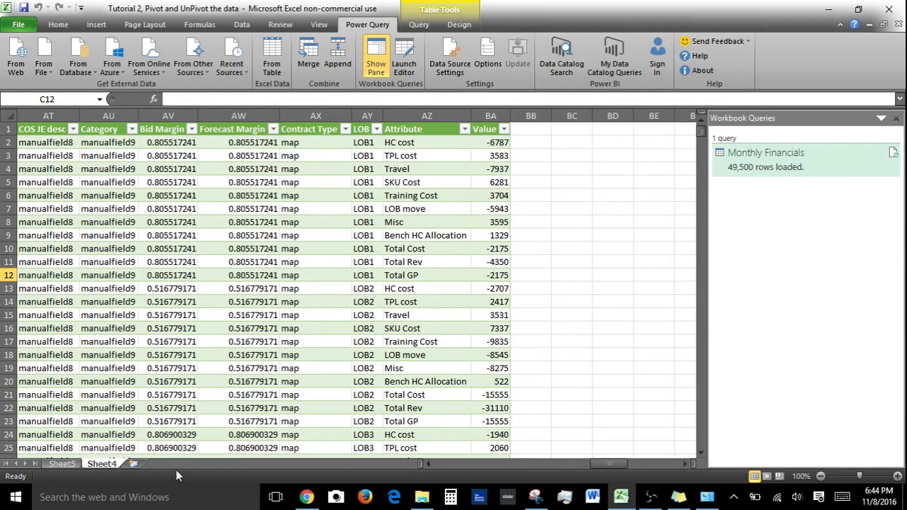
Remove FileName and G/L Account from the row labels of the Sheet5 PivotTable and refresh it.
left_click(64, 465)
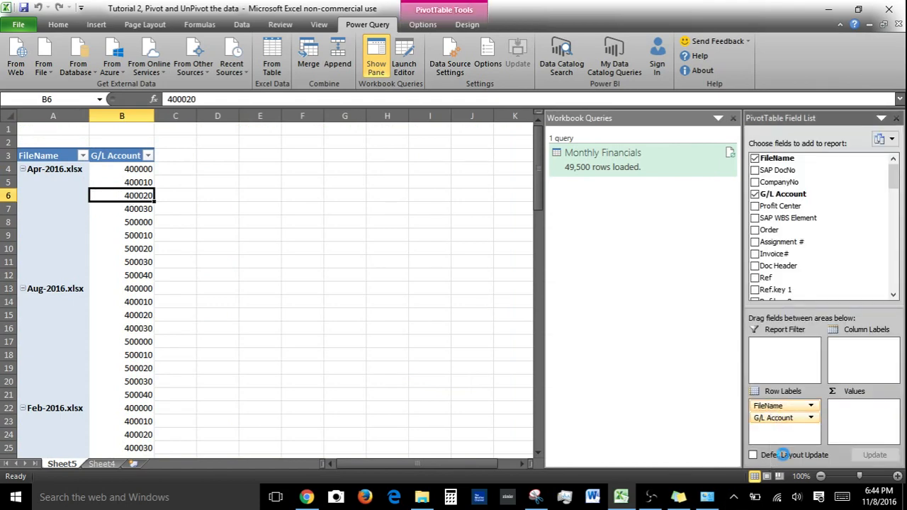
left_click_drag(783, 409, 385, 243)
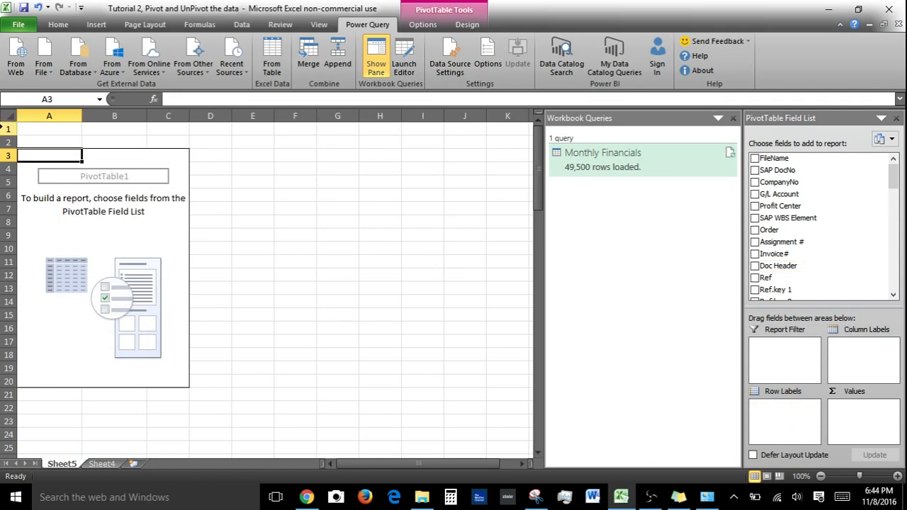
right_click(89, 158)
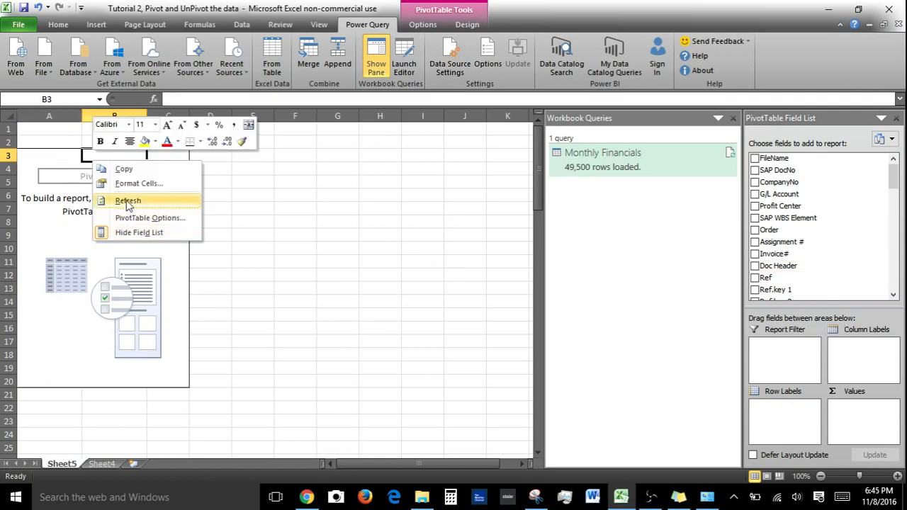
left_click(127, 202)
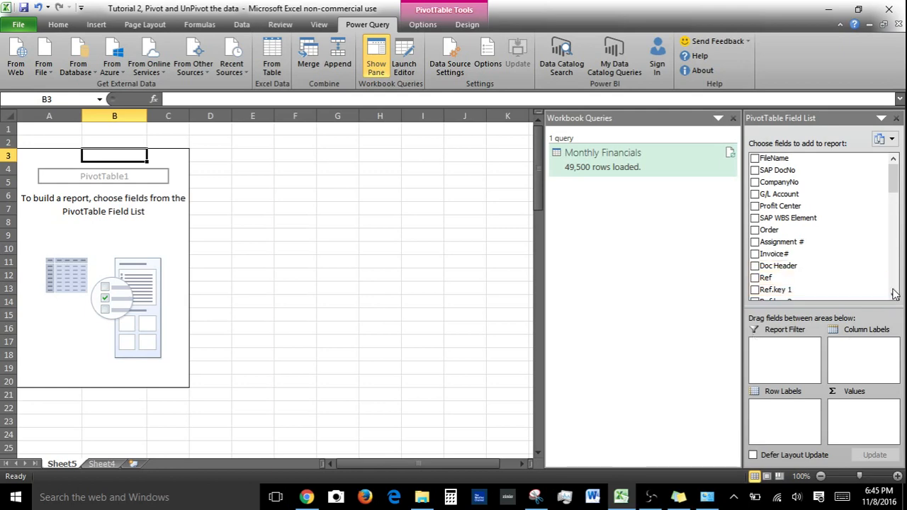
Add the Attribute field to the PivotTable's row labels.
scroll(895, 294, "down", 10)
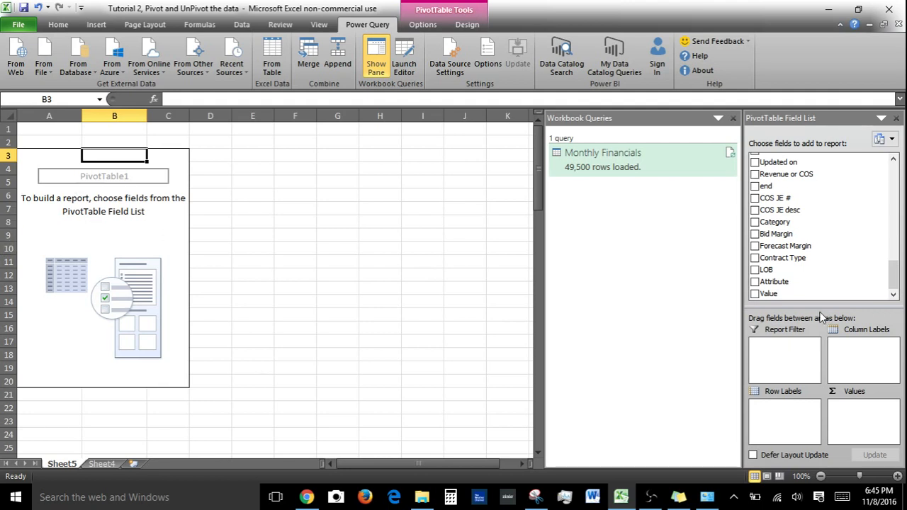
left_click_drag(850, 283, 785, 420)
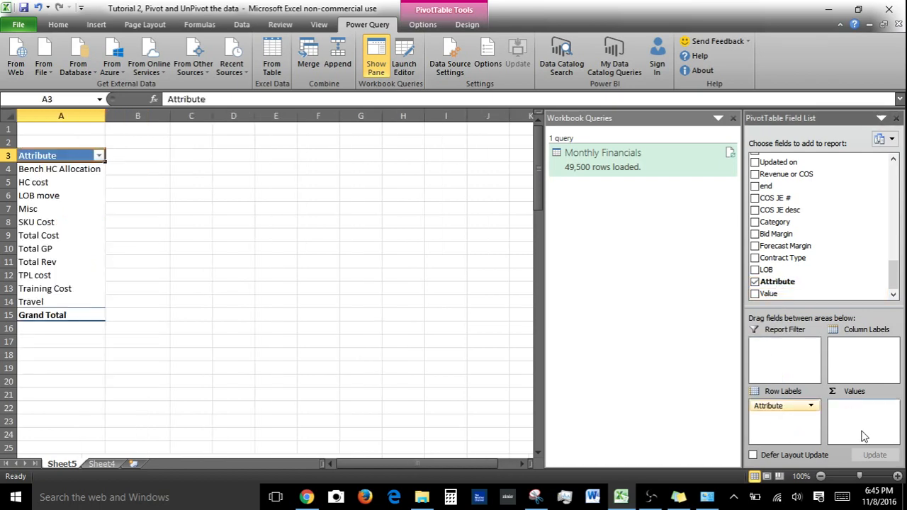
Add the Value field as a sum to the PivotTable and format column B with comma style and no decimals.
left_click_drag(863, 435, 859, 422)
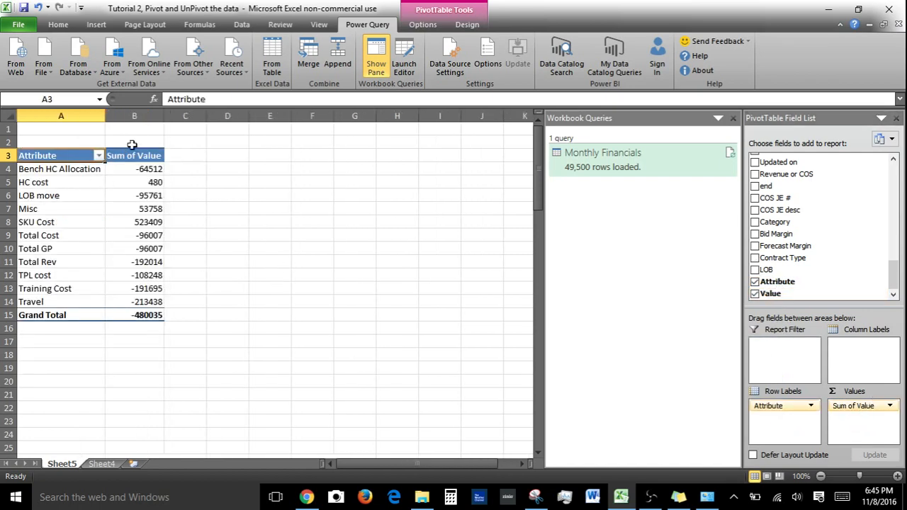
left_click(134, 116)
left_click(58, 24)
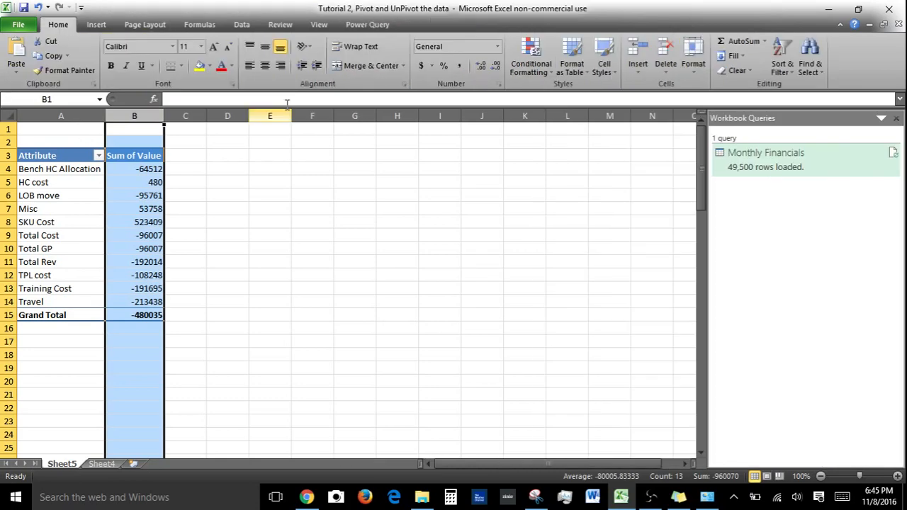
left_click(459, 65)
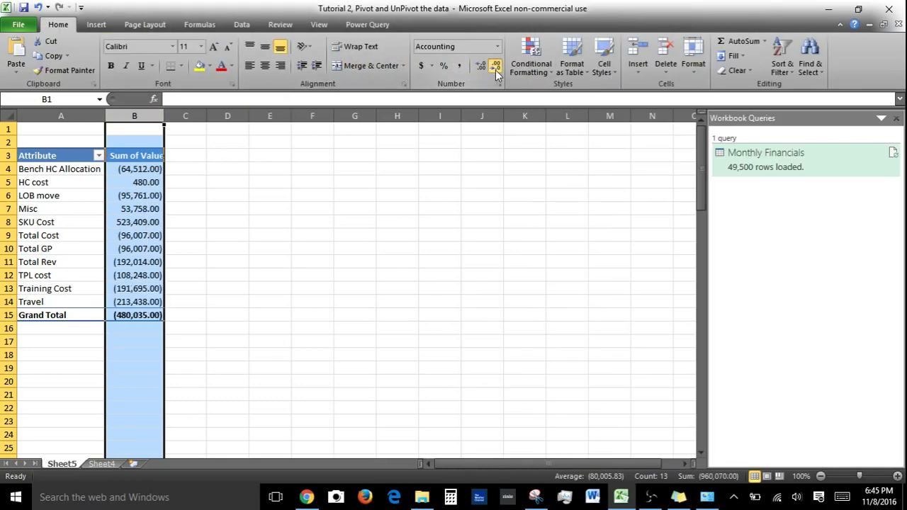
left_click(496, 65)
left_click(496, 66)
left_click(212, 171)
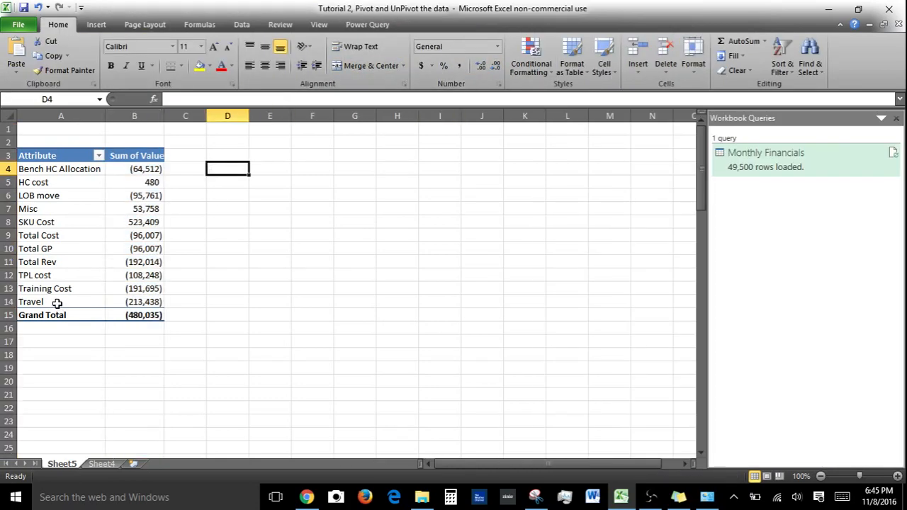
Reorder the PivotTable's attributes: Total Rev first, Total Cost directly below Training Cost, and Total GP last.
left_click(55, 264)
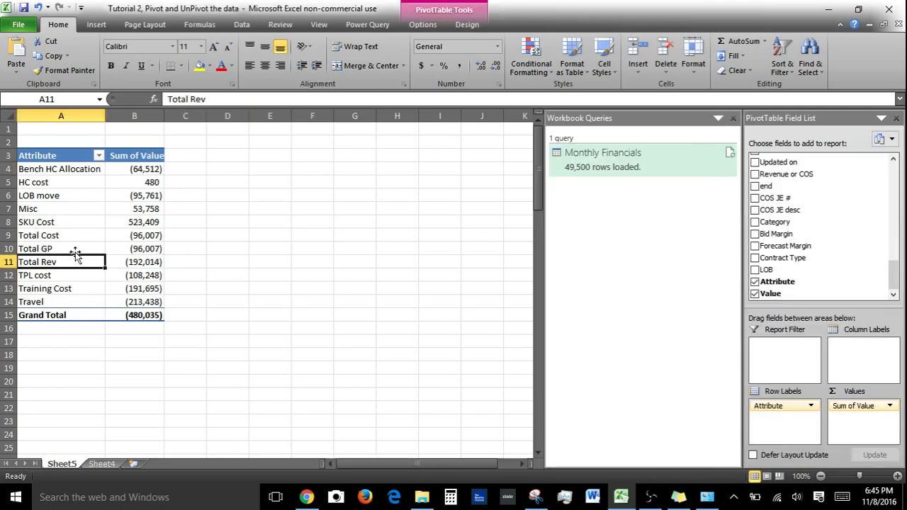
left_click_drag(78, 259, 78, 164)
left_click(74, 248)
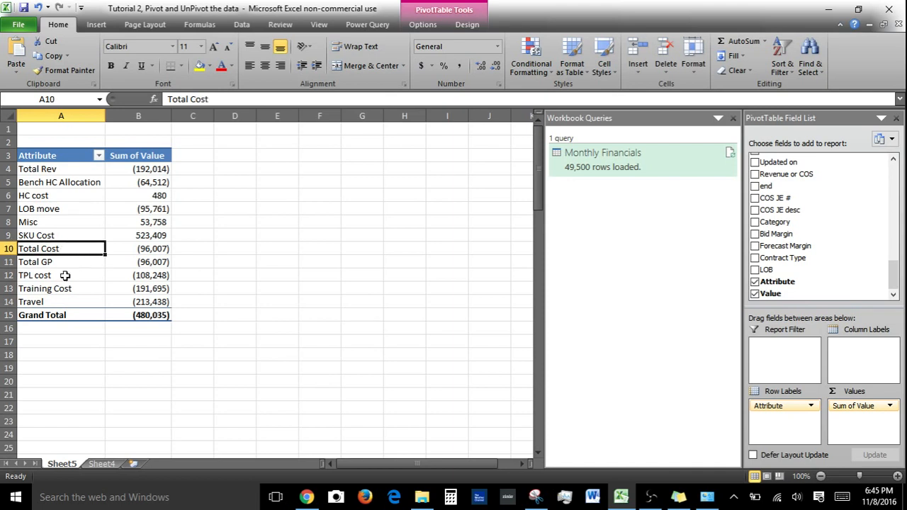
left_click(64, 262)
left_click(67, 248)
left_click_drag(80, 255, 101, 301)
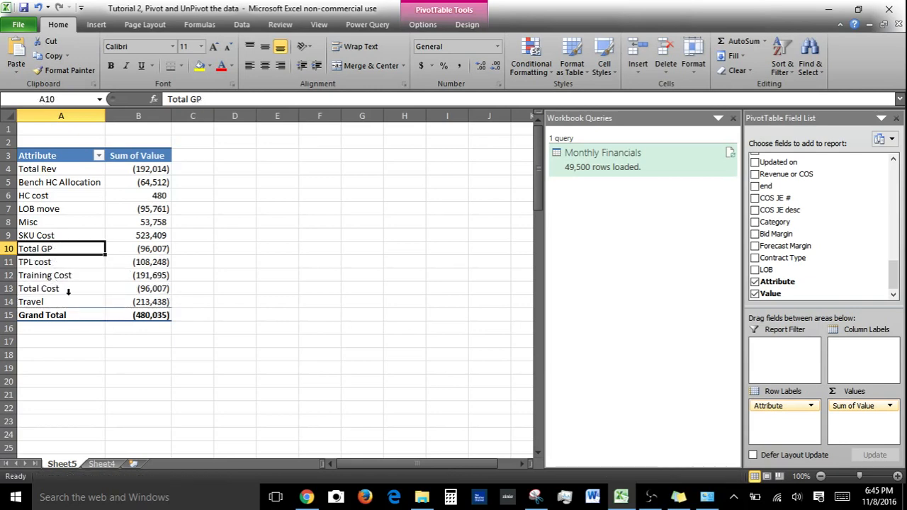
left_click_drag(62, 255, 73, 315)
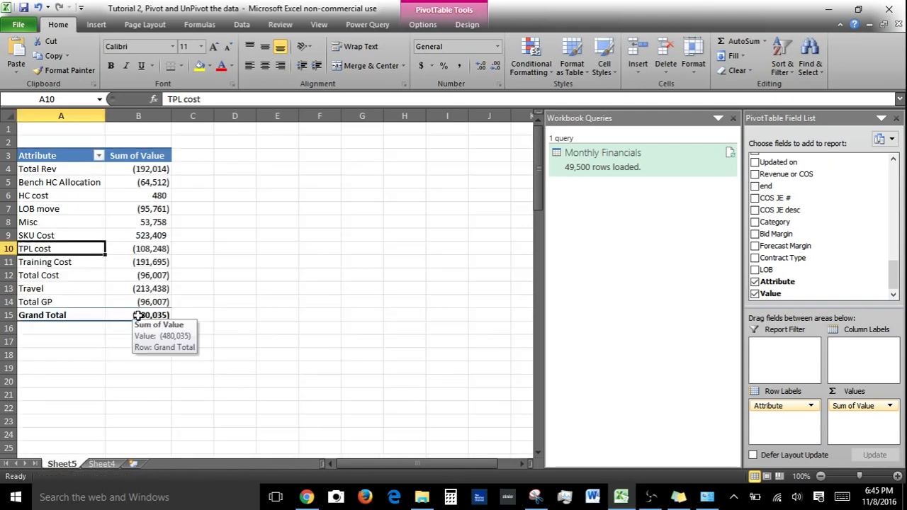
right_click(137, 316)
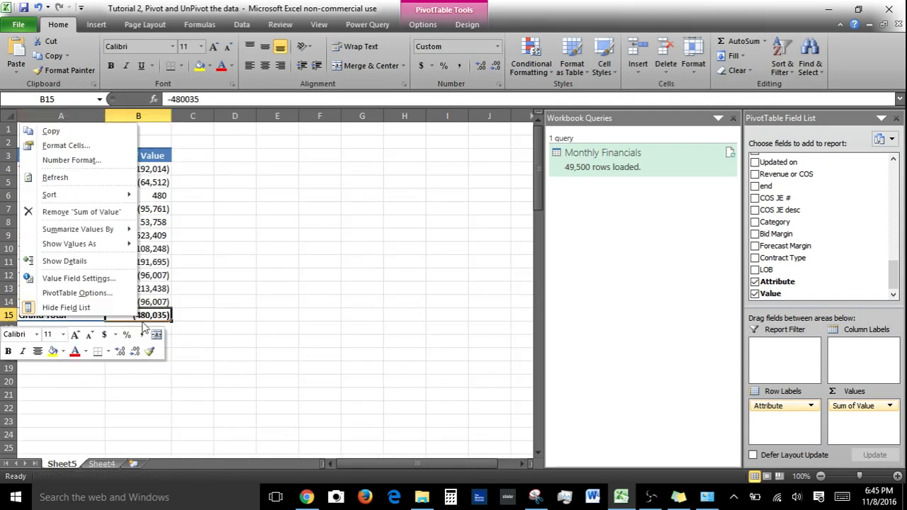
left_click(63, 213)
left_click(261, 235)
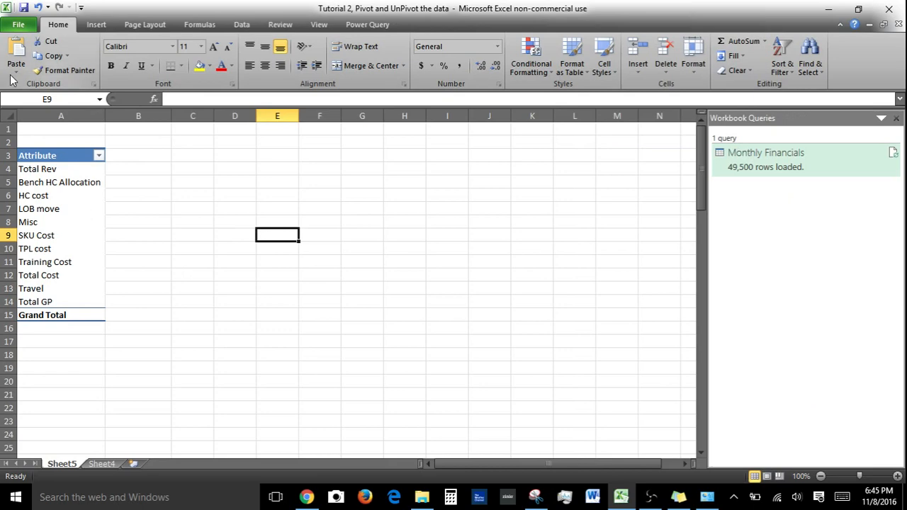
left_click(38, 7)
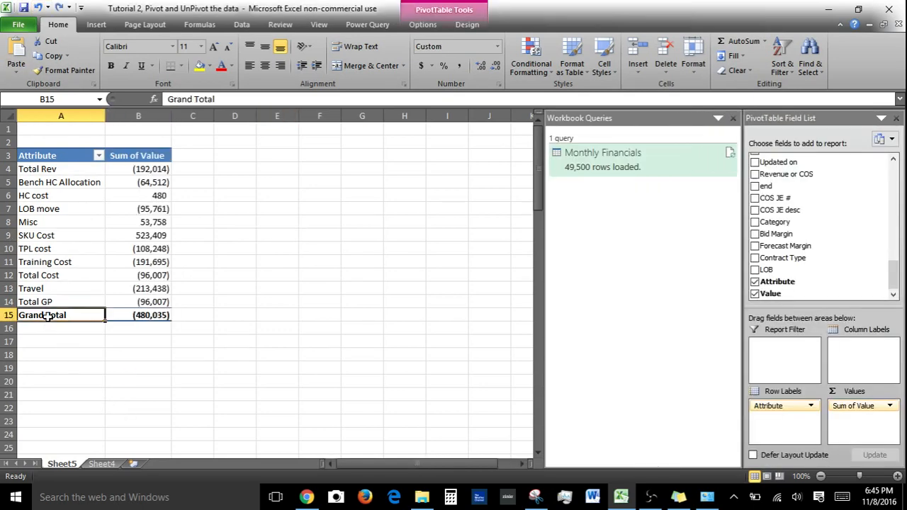
Remove the Grand Total row from the Sheet5 PivotTable.
right_click(47, 316)
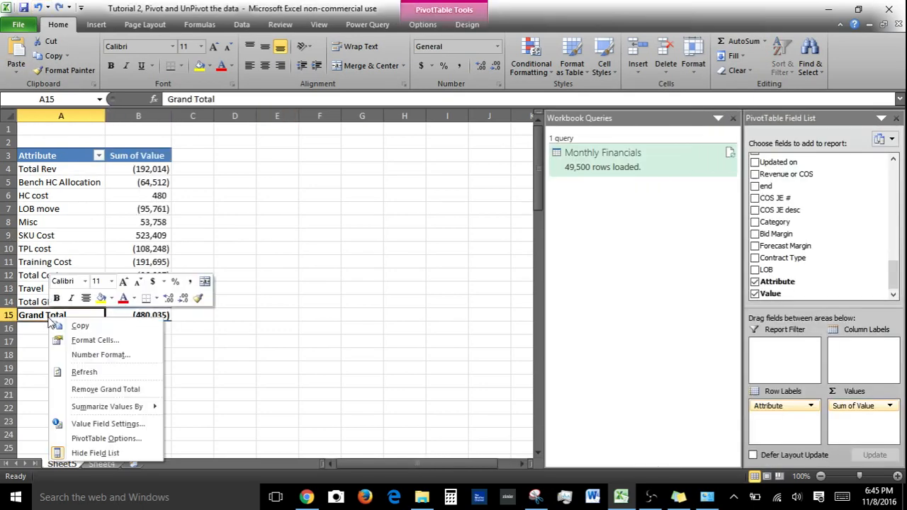
left_click(118, 390)
left_click(277, 277)
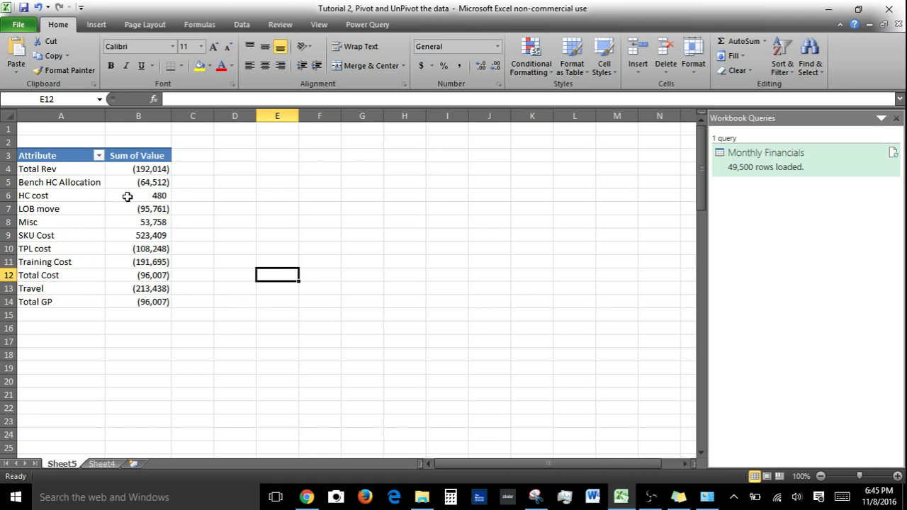
Move Total Cost between Travel and Total GP, and check the sum of the values from Bench HC Allocation to Travel.
left_click(23, 171)
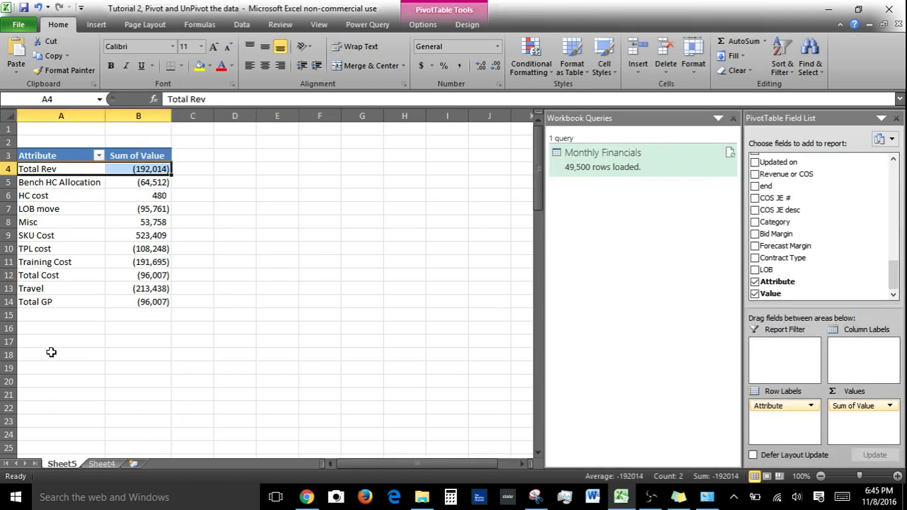
left_click(31, 302, "ctrl")
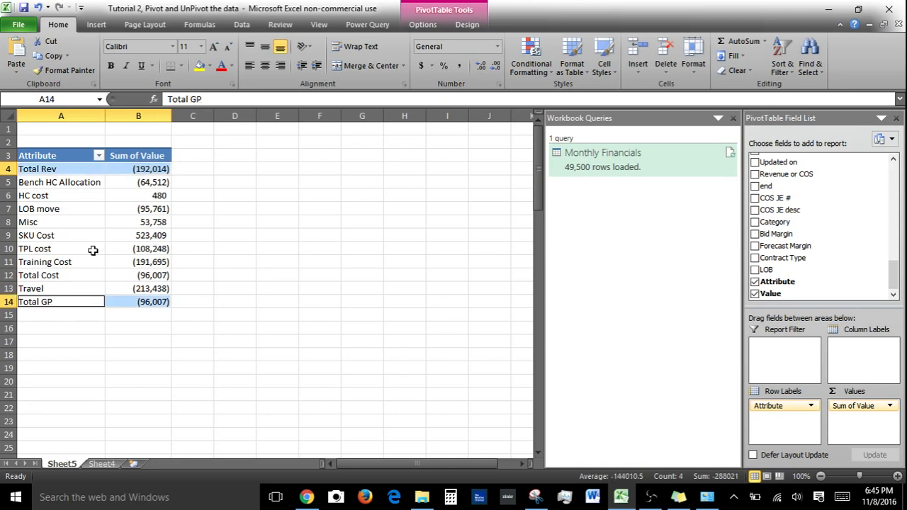
left_click(64, 276)
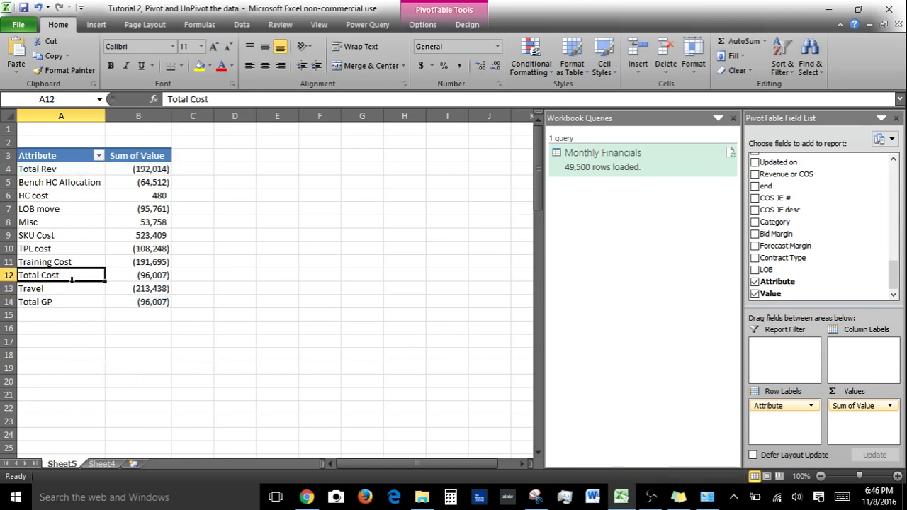
left_click_drag(71, 279, 114, 290)
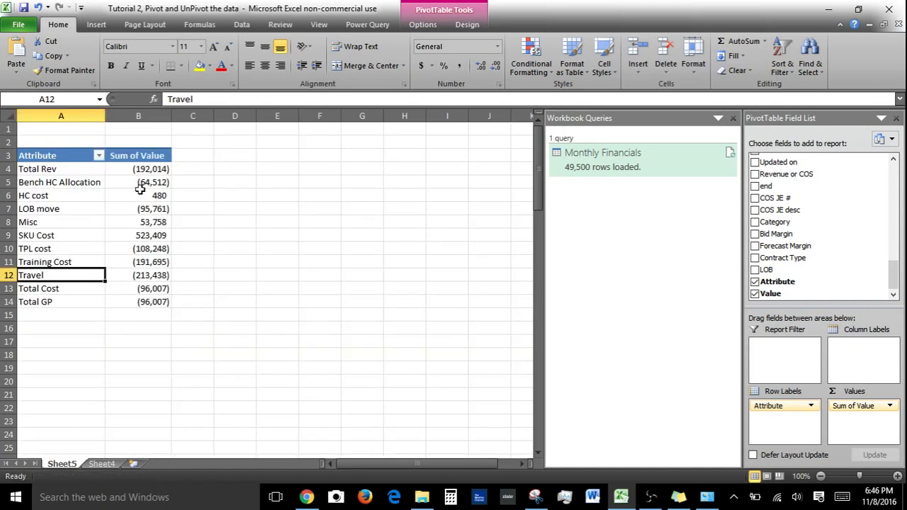
left_click_drag(139, 186, 154, 275)
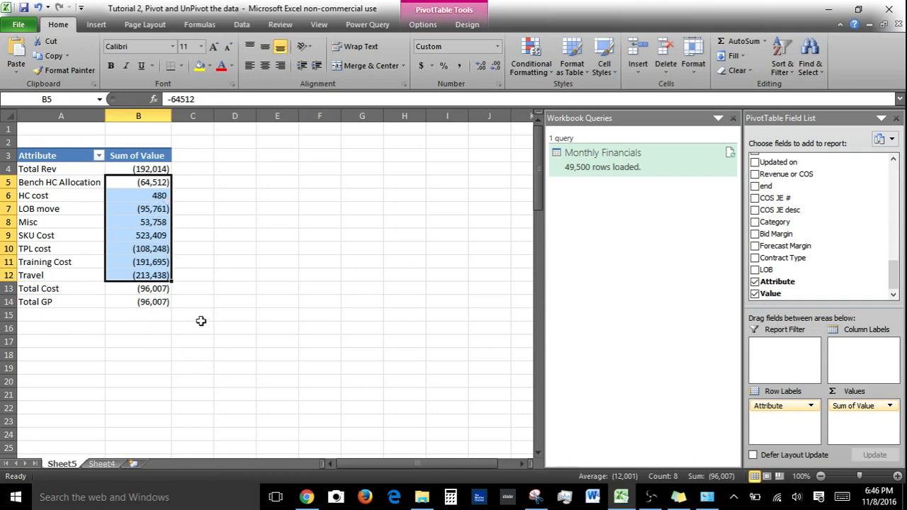
left_click(34, 302)
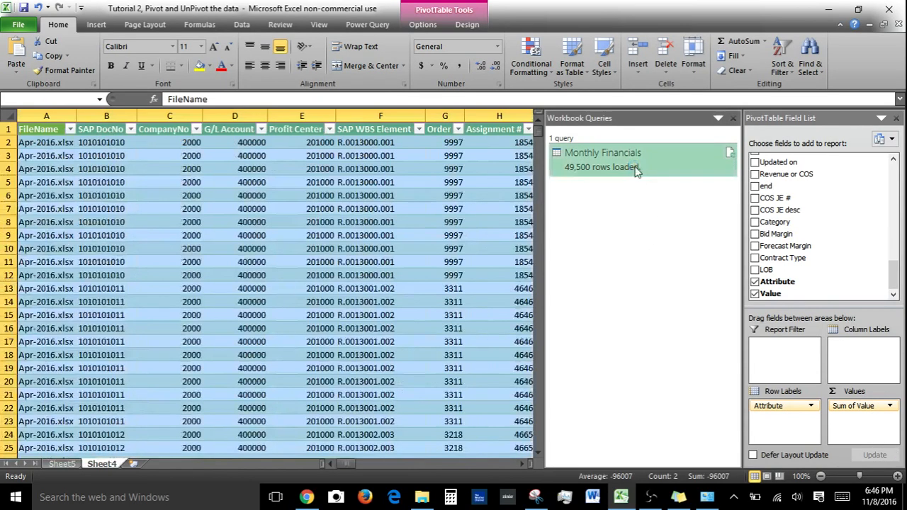
Open the Monthly Financials query in the Query Editor and select its Attribute column.
double_click(637, 168)
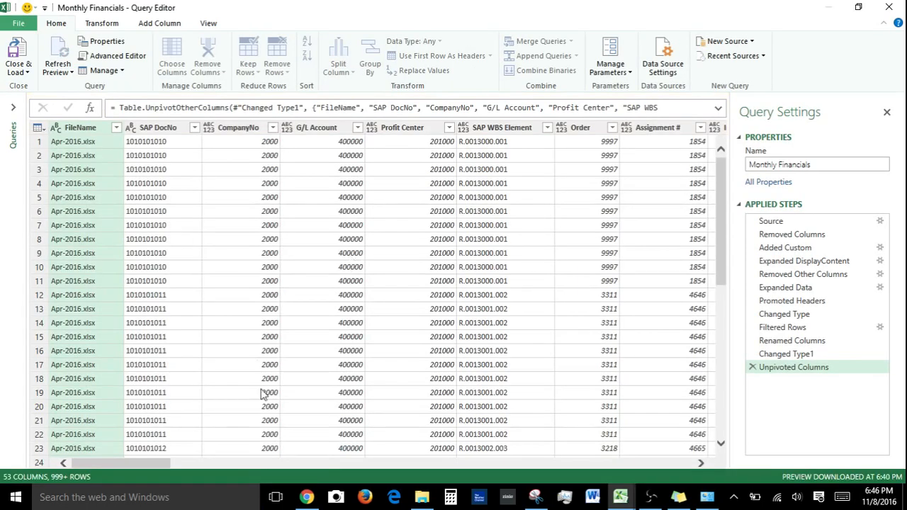
left_click_drag(165, 465, 688, 465)
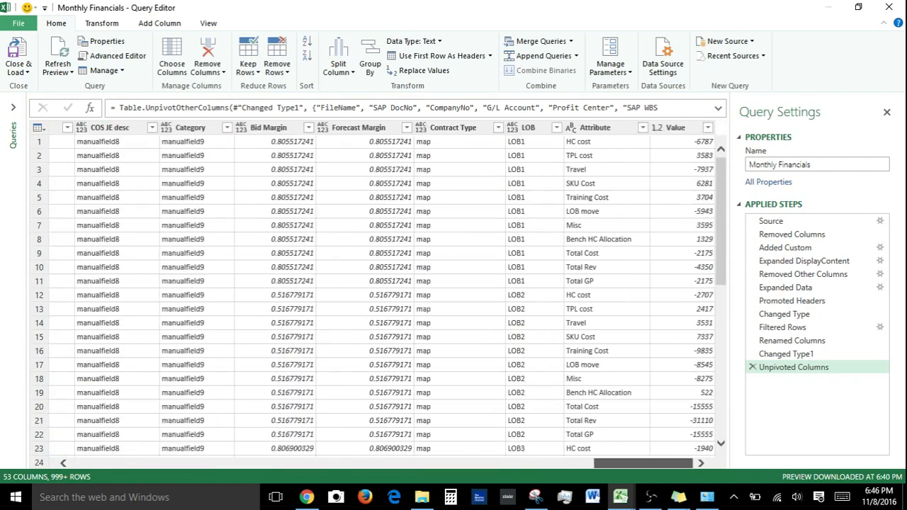
left_click(596, 127)
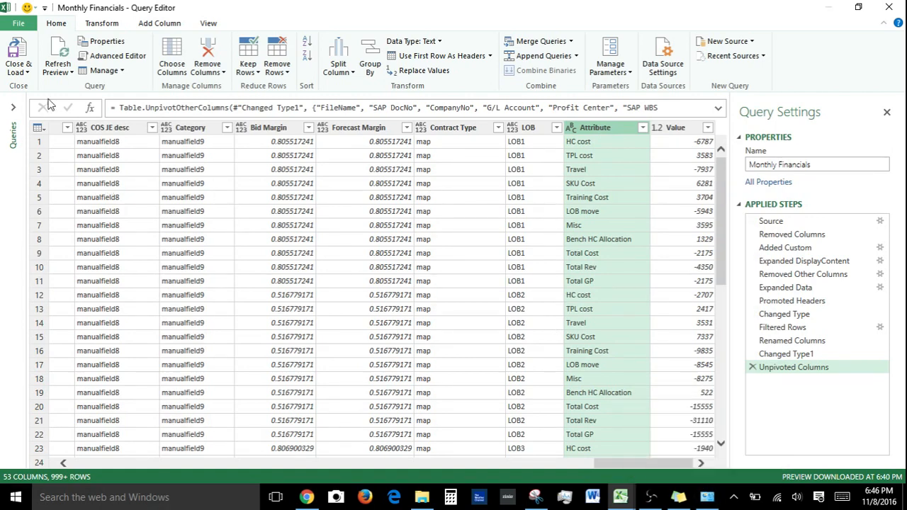
left_click(101, 24)
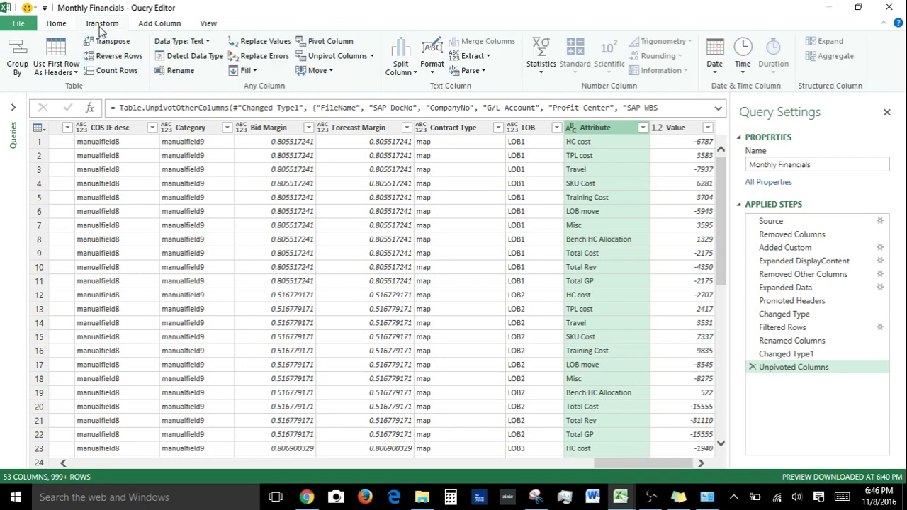
left_click(348, 44)
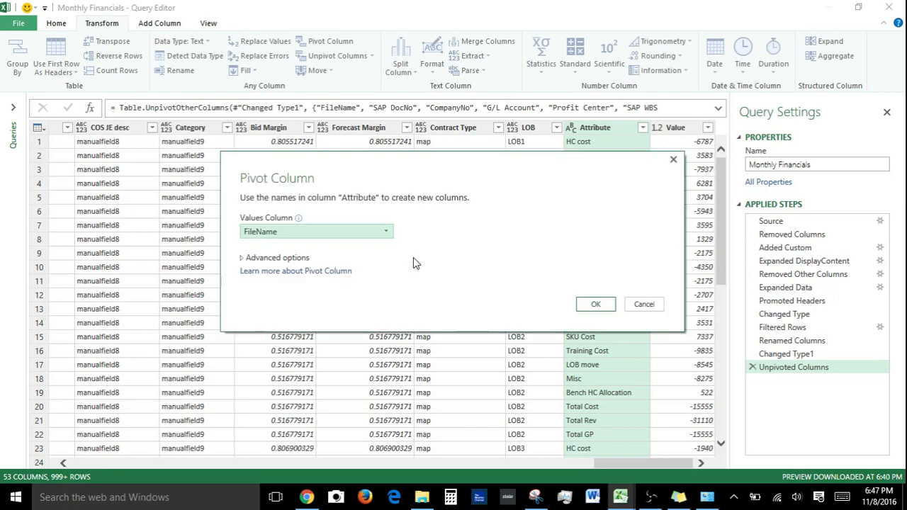
left_click(378, 232)
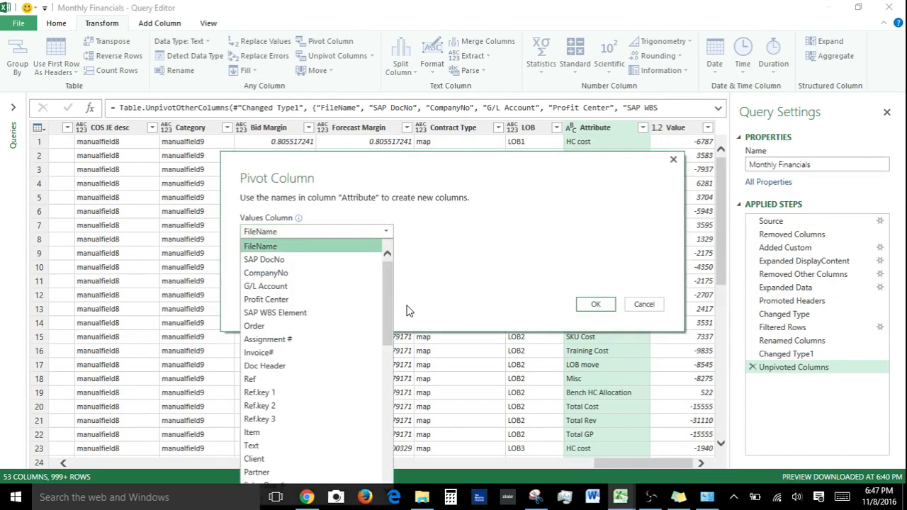
left_click_drag(390, 300, 390, 421)
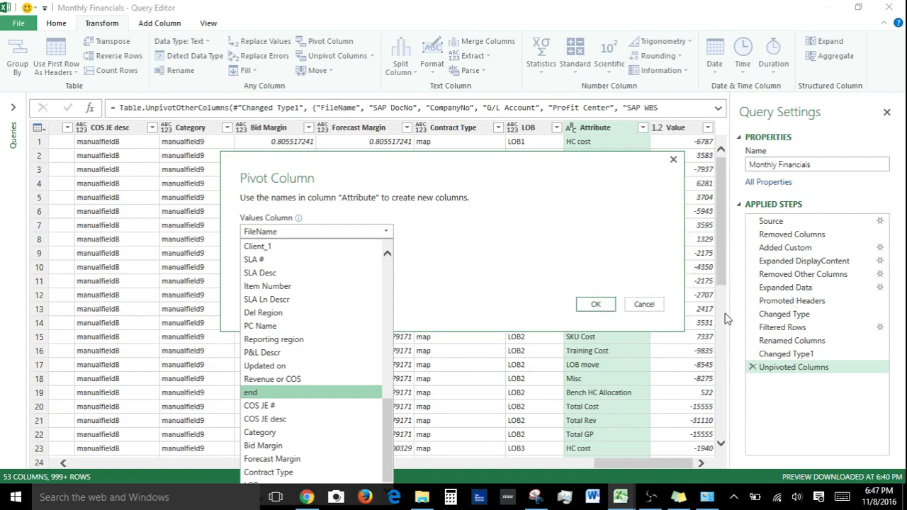
left_click(645, 306)
scroll(720, 448, "down", 2)
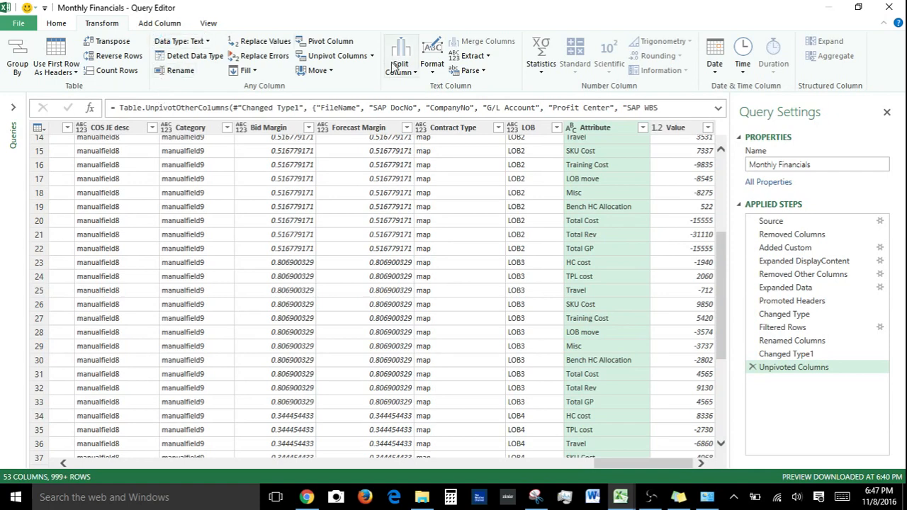
Pivot the Attribute column into new columns, using Value as the values column.
left_click(333, 43)
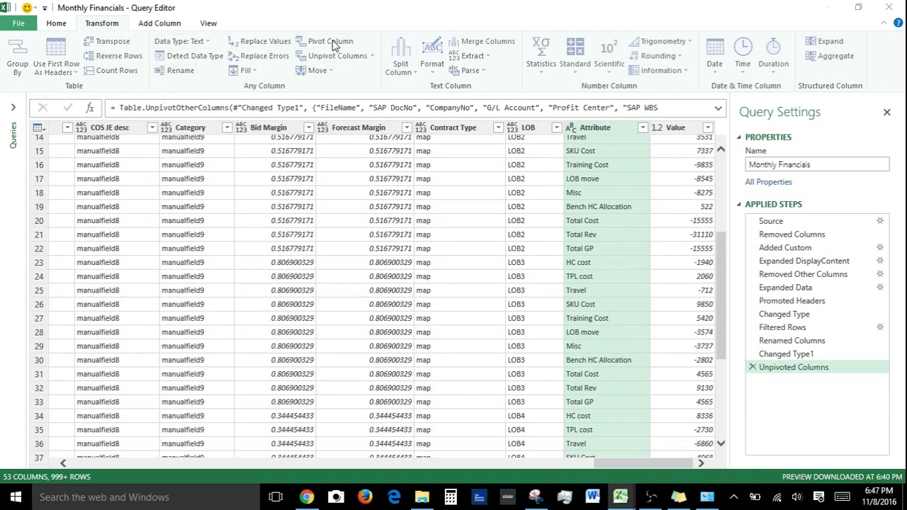
left_click_drag(380, 178, 333, 19)
left_click(341, 82)
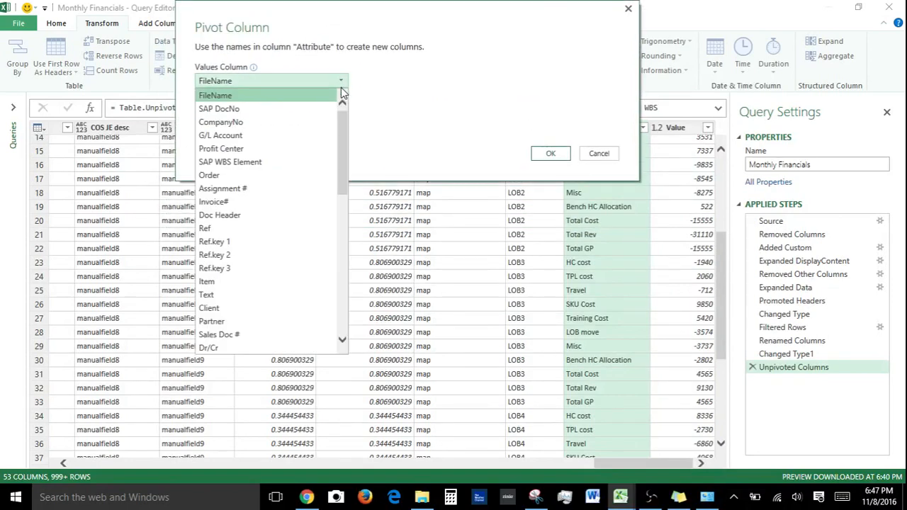
left_click_drag(343, 153, 342, 291)
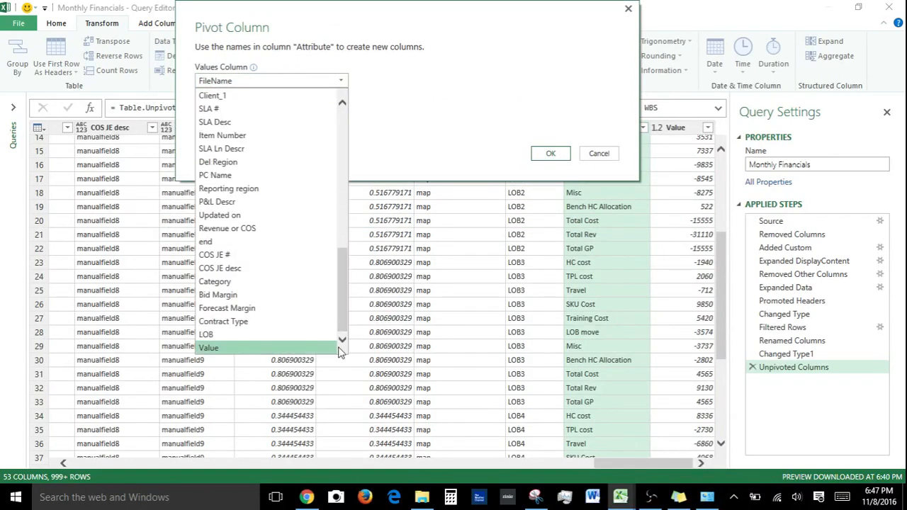
left_click(282, 348)
left_click(547, 153)
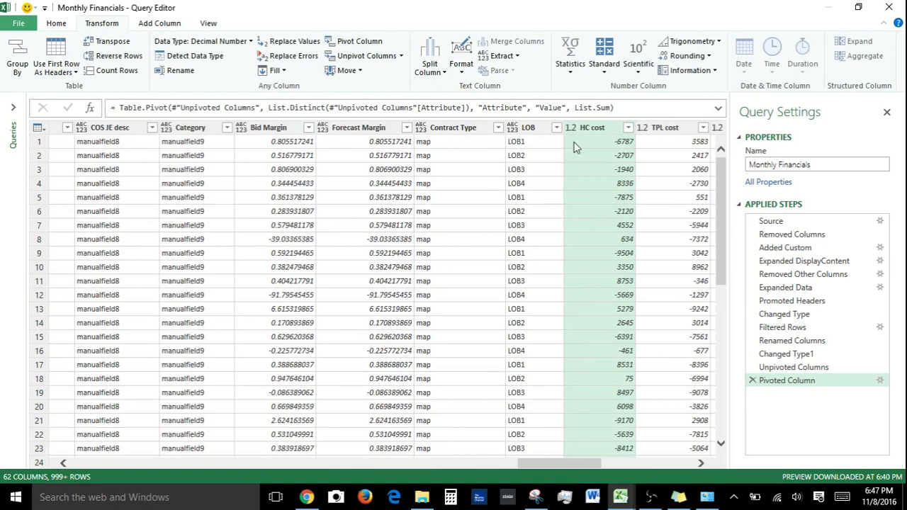
Examine the pivoted columns in the query preview, from HC cost and TPL cost across to Total Rev and Total GP.
left_click(662, 130)
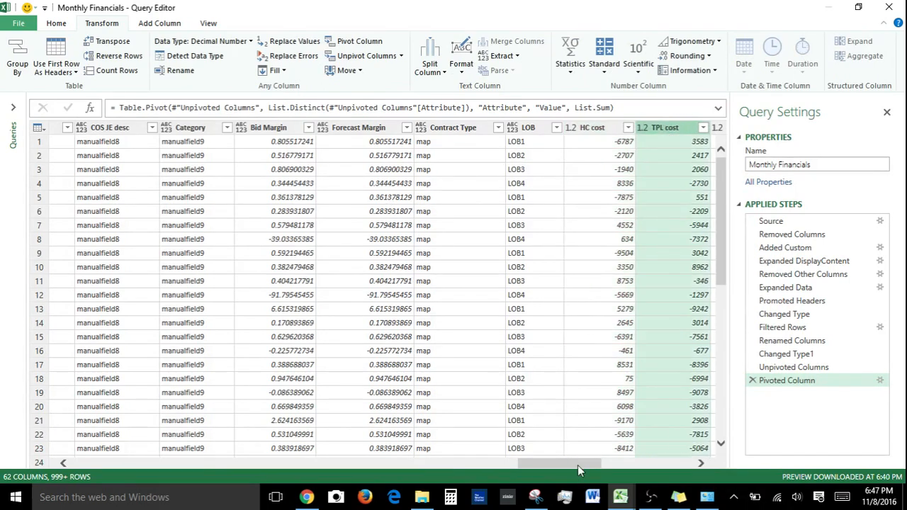
left_click_drag(578, 466, 628, 470)
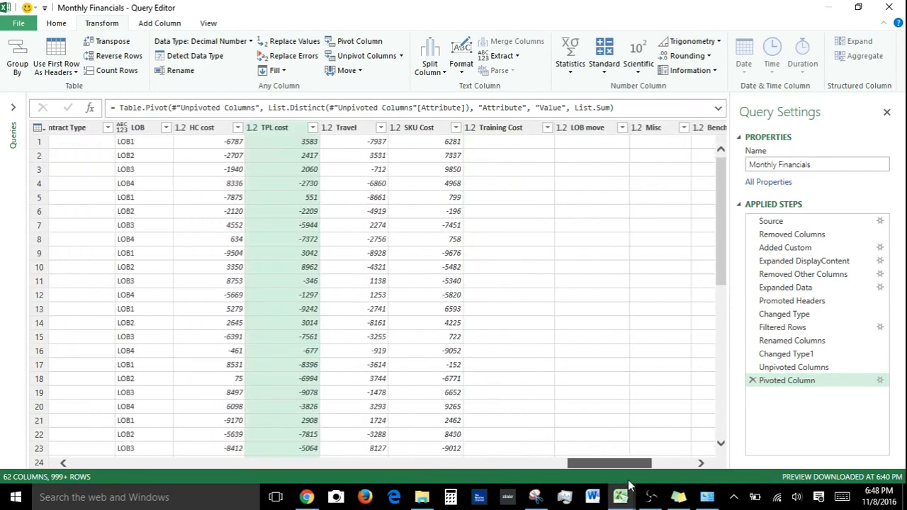
left_click(365, 137)
left_click(442, 129)
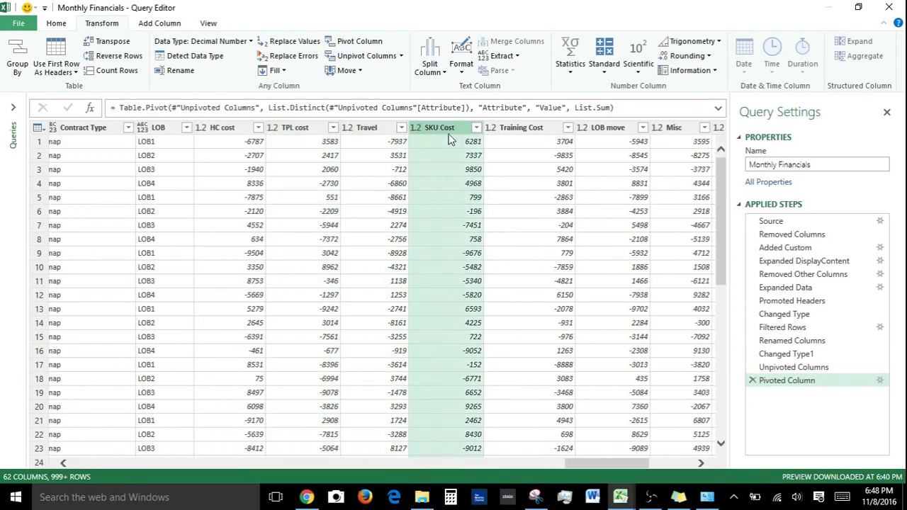
left_click(526, 135)
left_click(611, 129)
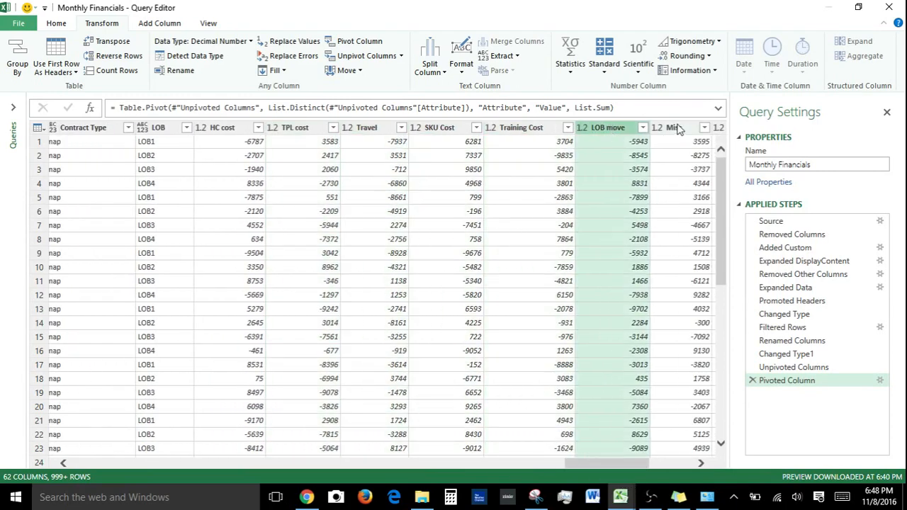
left_click(677, 131)
left_click_drag(578, 469, 672, 475)
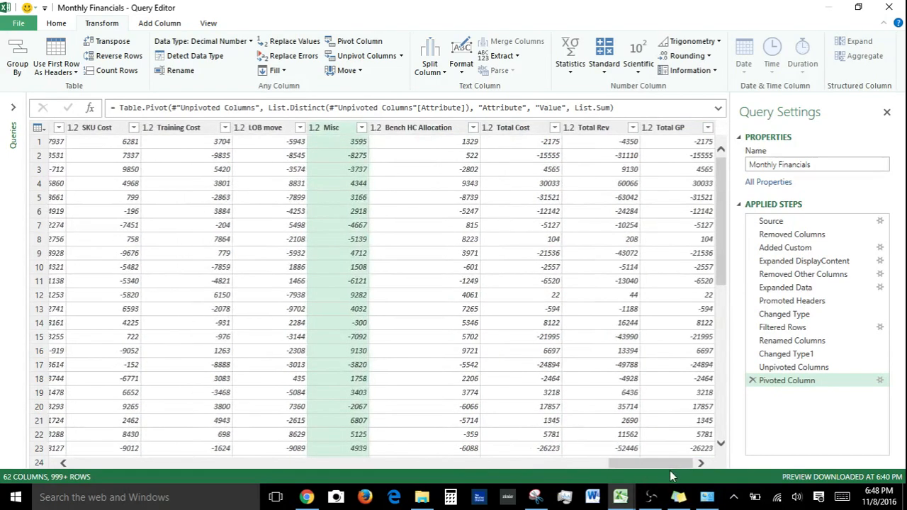
left_click(597, 132)
left_click(681, 129)
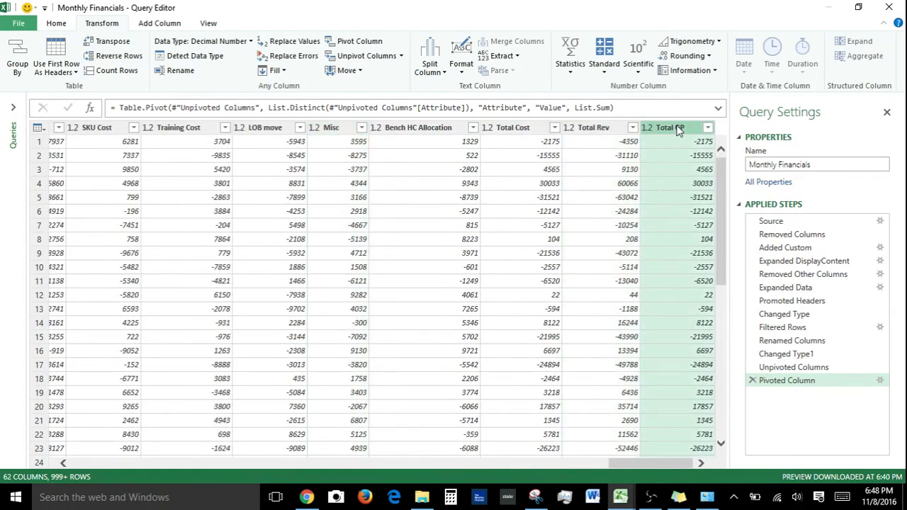
left_click(603, 130)
left_click(524, 132)
left_click(444, 133)
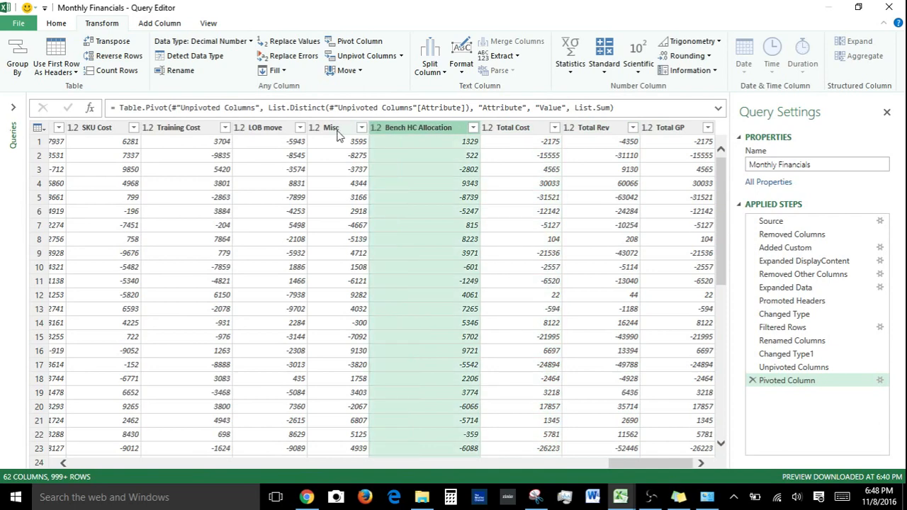
left_click(341, 135)
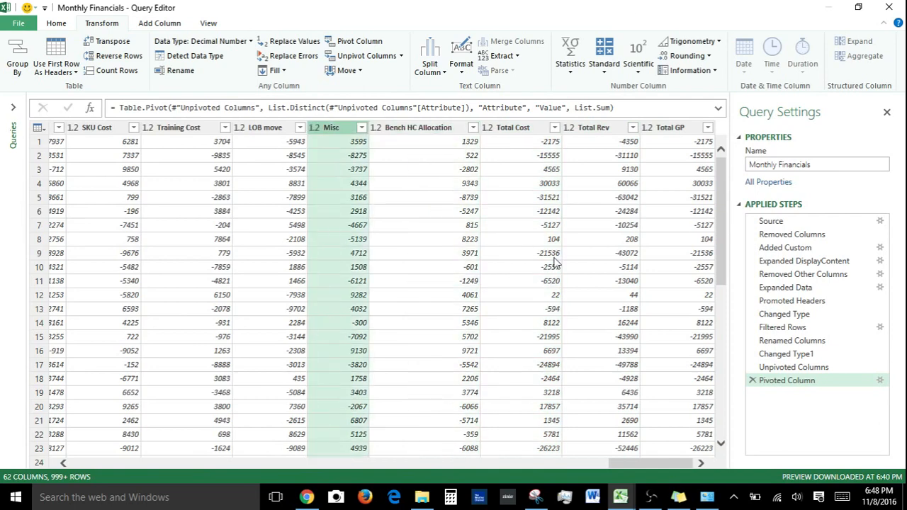
Close the Query Editor keeping the changes, and refresh the PivotTable on Sheet5.
left_click(891, 8)
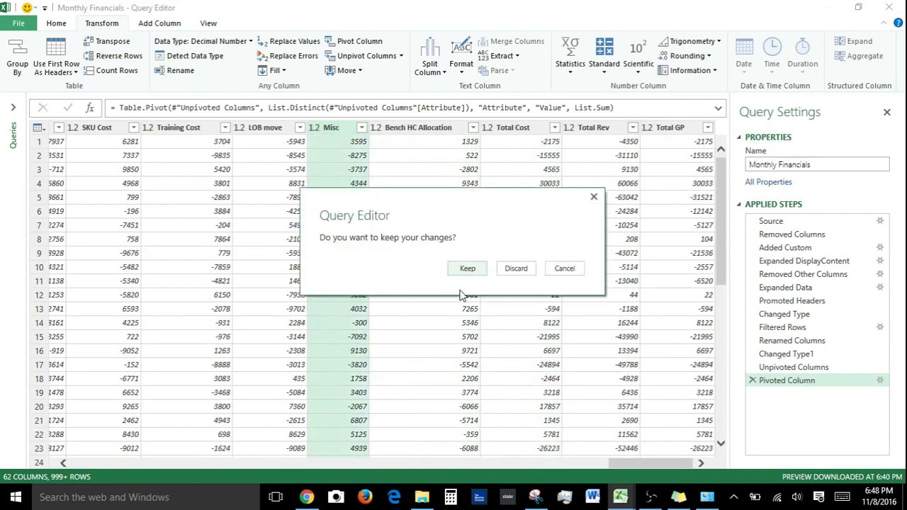
left_click(471, 270)
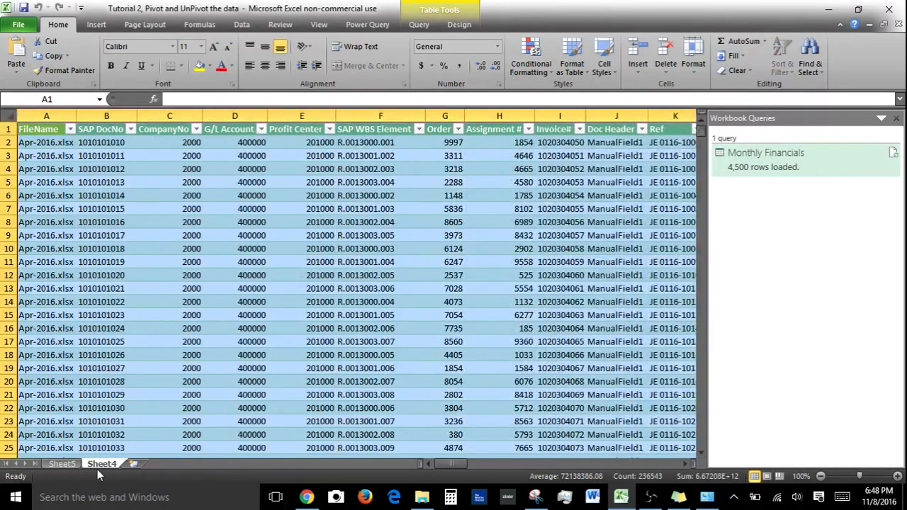
left_click(62, 464)
right_click(68, 240)
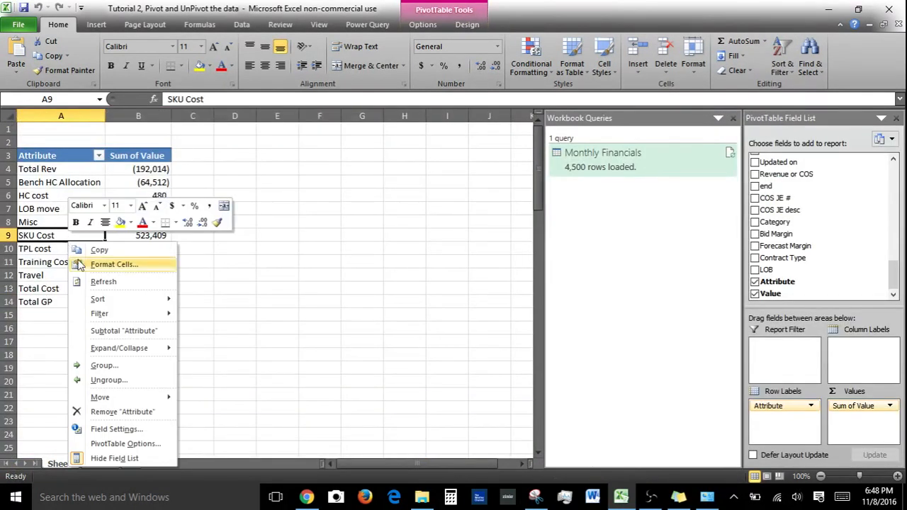
left_click(115, 283)
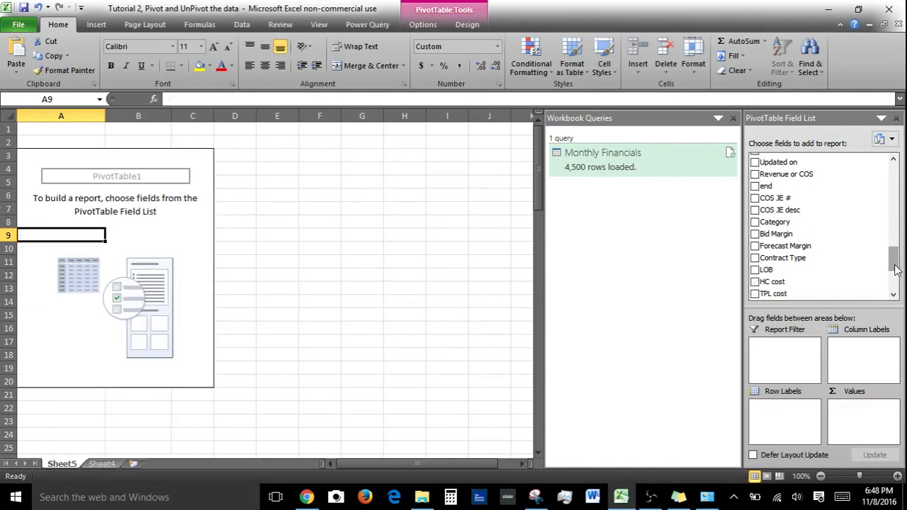
Add Total Rev, HC cost, TPL cost, Travel and SKU Cost, in that order, as values in the PivotTable.
scroll(896, 302, "down", 3)
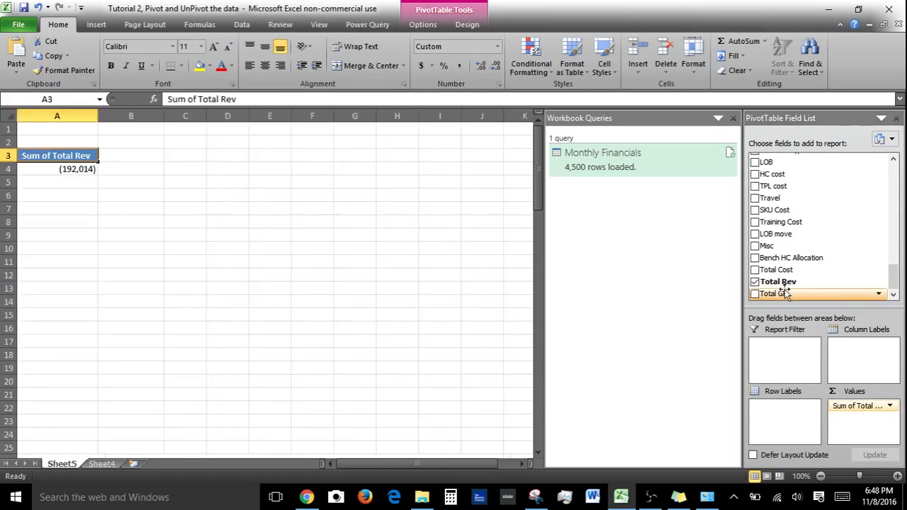
mouse_move(894, 286)
left_mouse_down()
mouse_move(893, 257)
mouse_move(894, 269)
left_mouse_up()
left_click_drag(795, 259, 854, 432)
left_click_drag(780, 265, 854, 425)
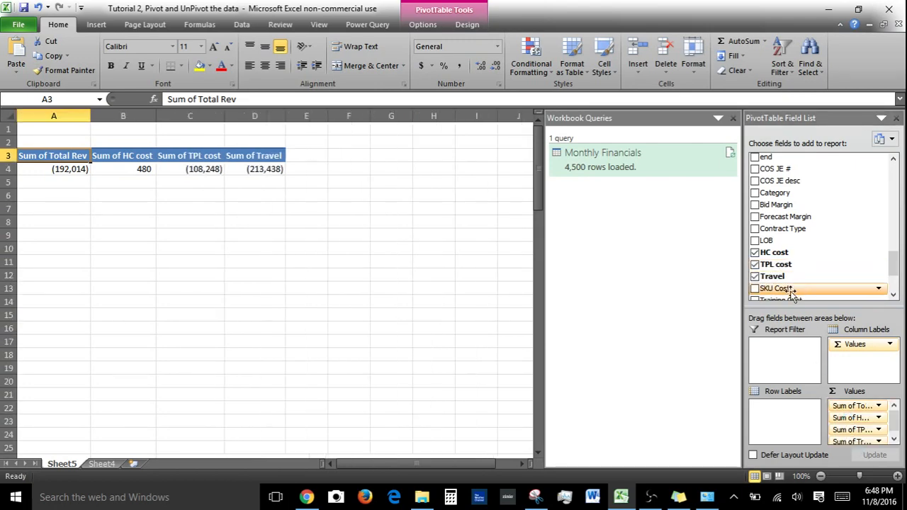
left_click_drag(788, 290, 856, 443)
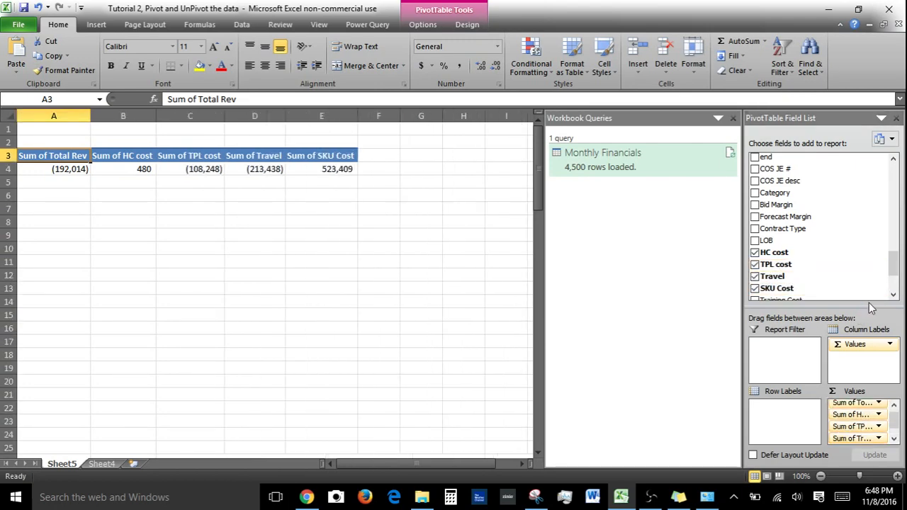
Add Training Cost, LOB move, Bench HC Allocation, Misc and Total Cost, in that order, after SKU Cost in the PivotTable values.
scroll(892, 280, "down", 2)
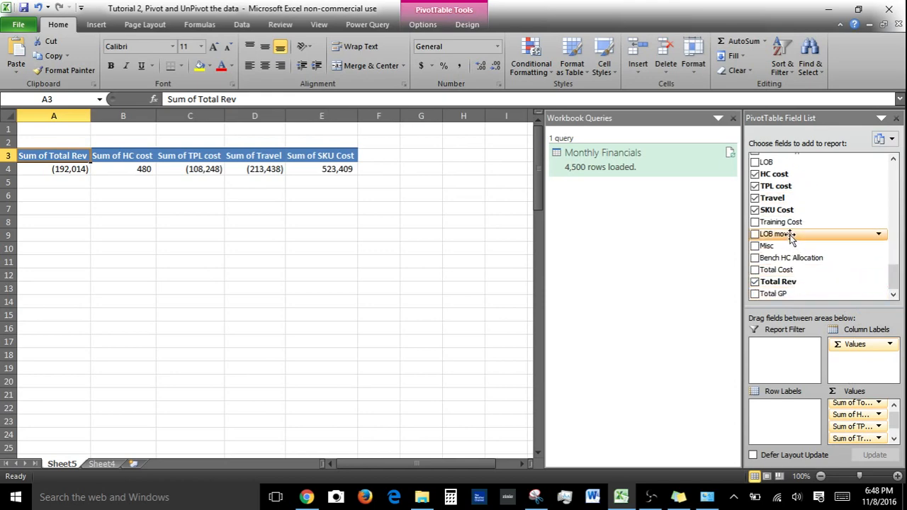
left_click_drag(787, 221, 846, 450)
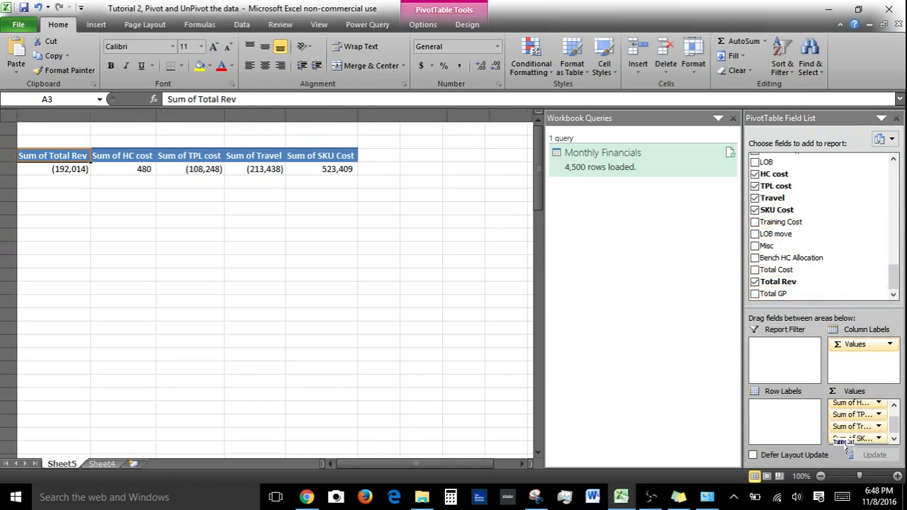
left_click_drag(785, 250, 847, 448)
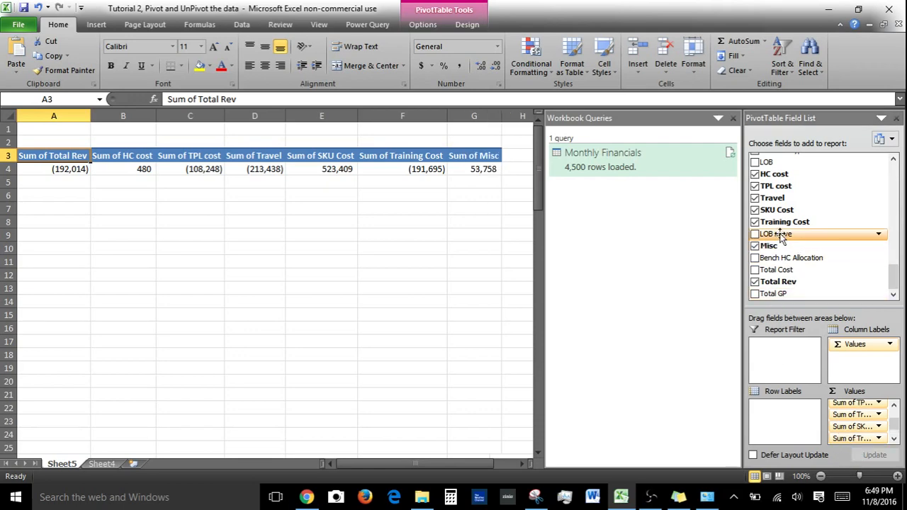
left_click_drag(780, 235, 863, 440)
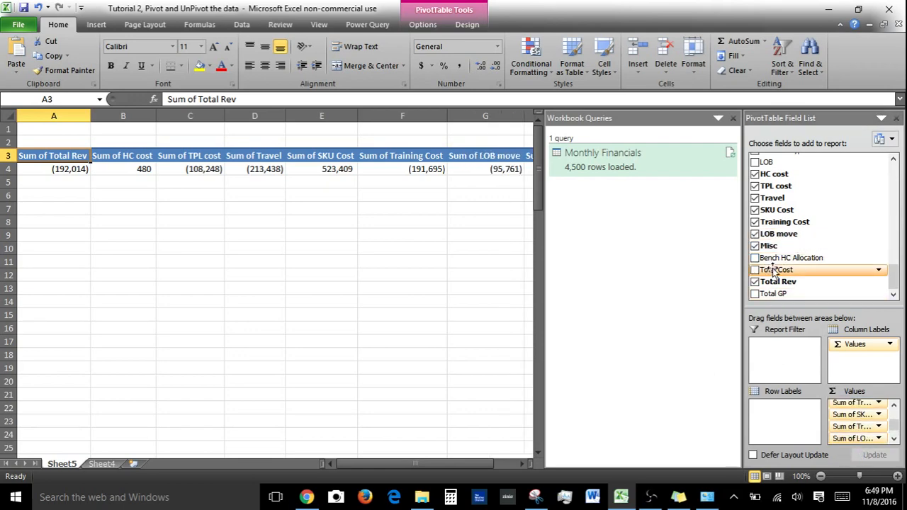
left_click_drag(791, 260, 844, 453)
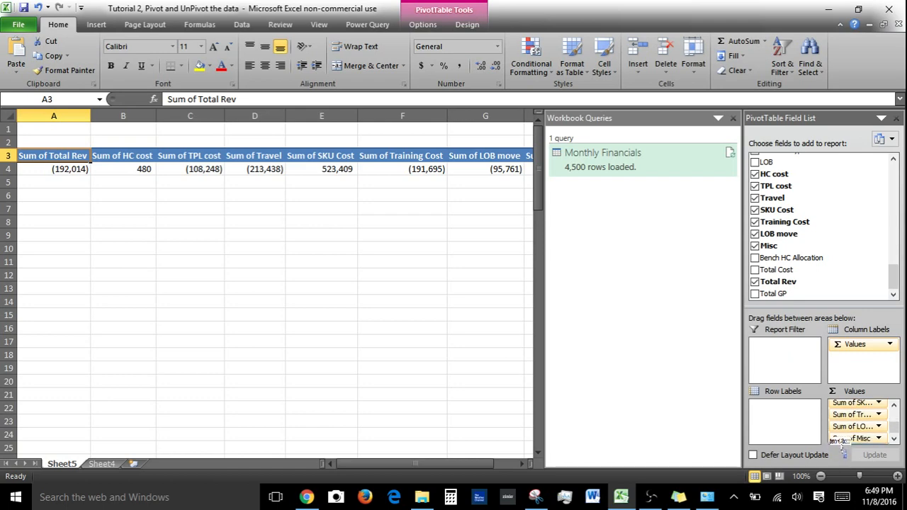
left_click_drag(776, 277, 858, 444)
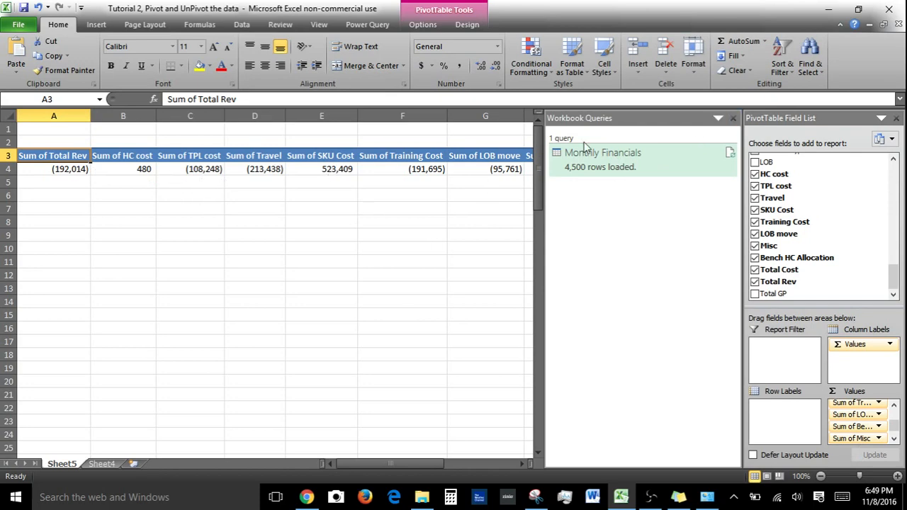
Close the Workbook Queries pane and select the PivotTable values from Total Rev to Total Cost to check their sum.
left_click(733, 117)
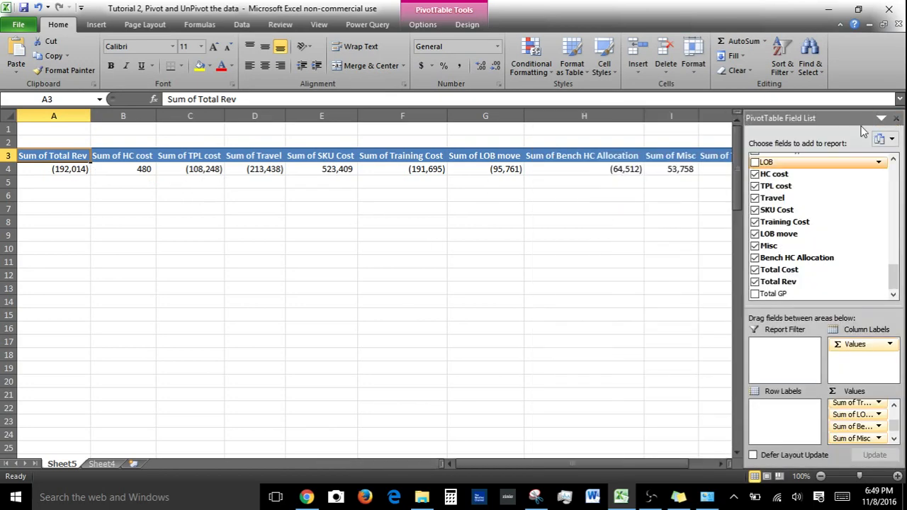
left_click_drag(71, 170, 602, 170)
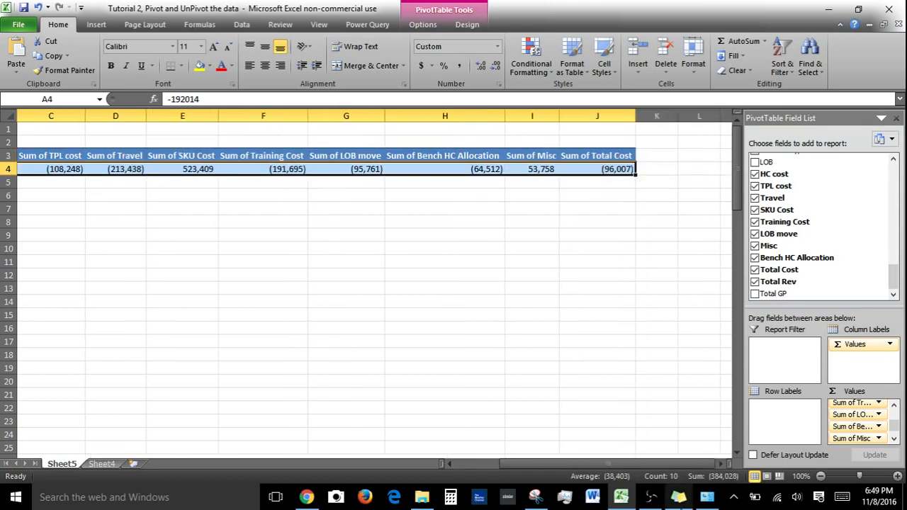
left_click(464, 463)
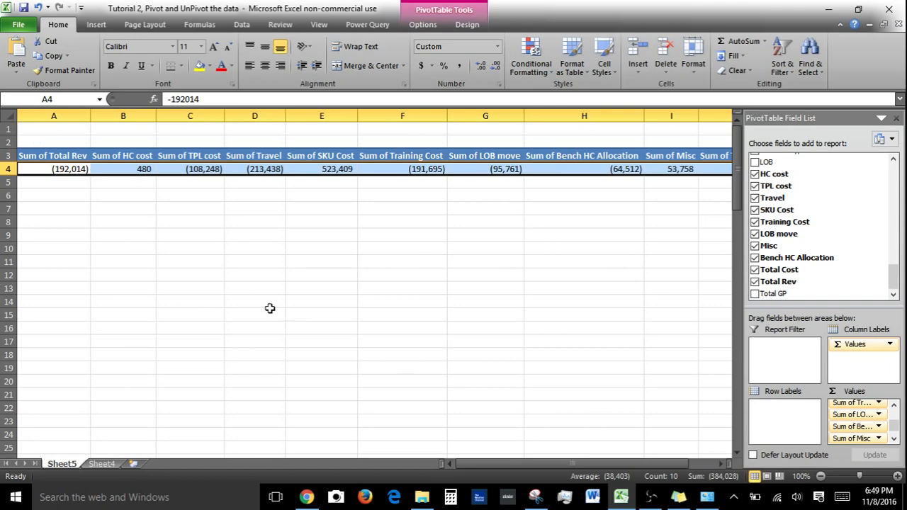
Review the PivotTable fields and layout, selecting the Sum of Total Rev column and the Sum of HC cost column in turn.
scroll(893, 277, "up", 12)
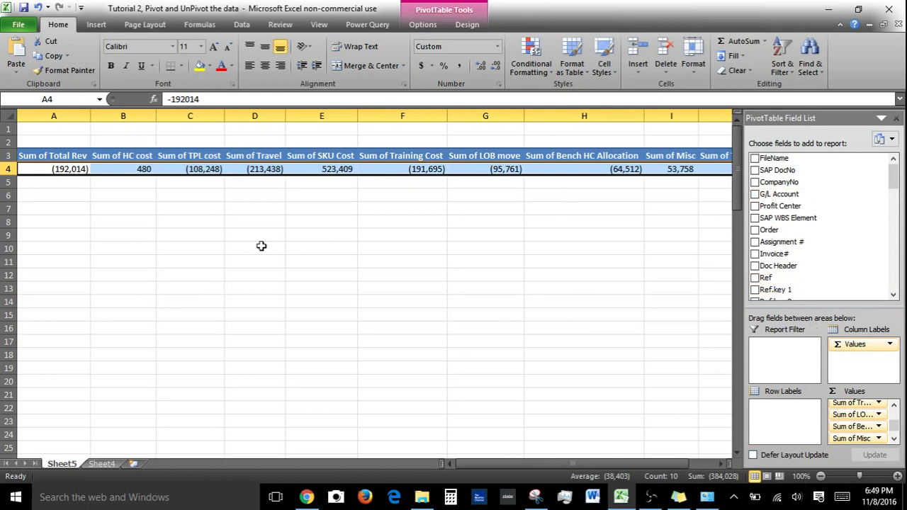
left_click_drag(654, 465, 248, 476)
left_click(60, 113)
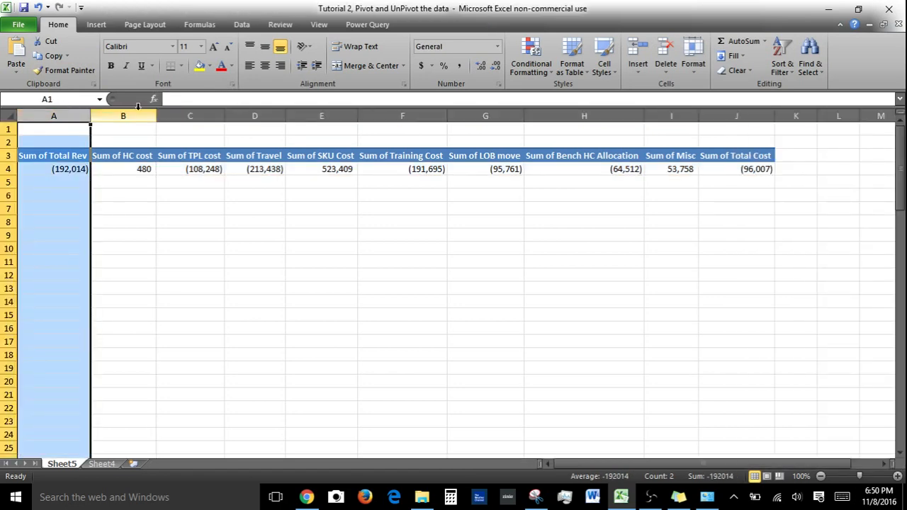
left_click(135, 115)
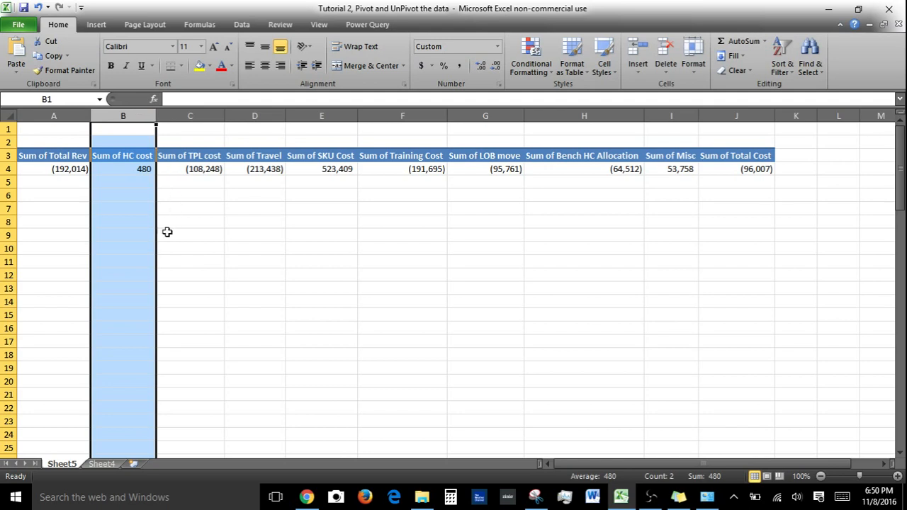